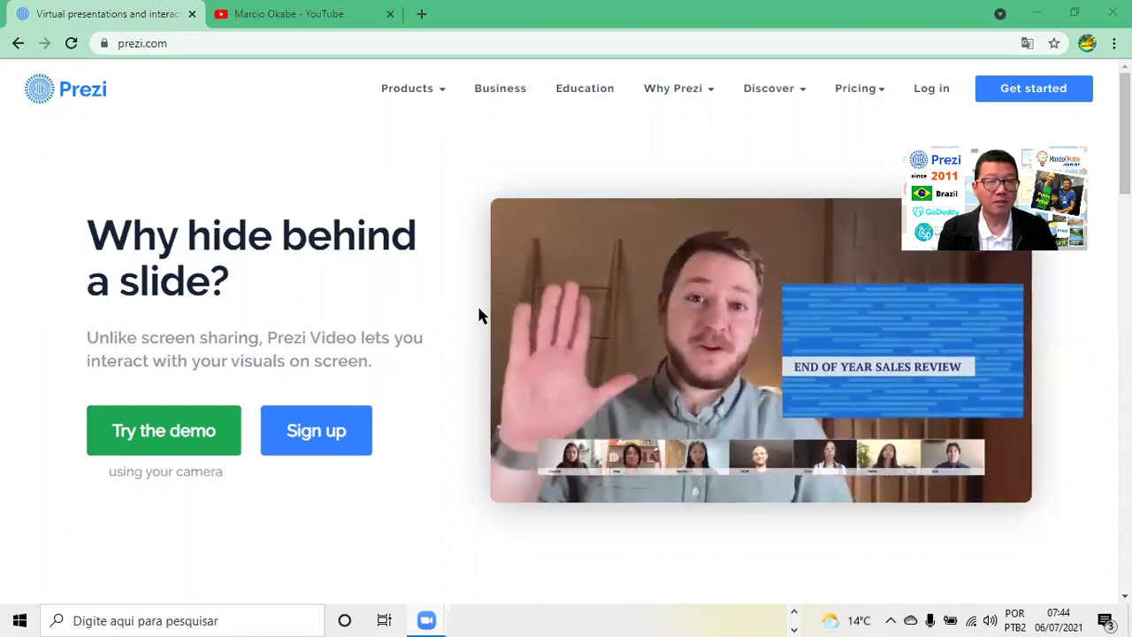
- Scroll through the prezi.com business, educator and student sections, then back to the top
scroll(478, 315, "down", 3)
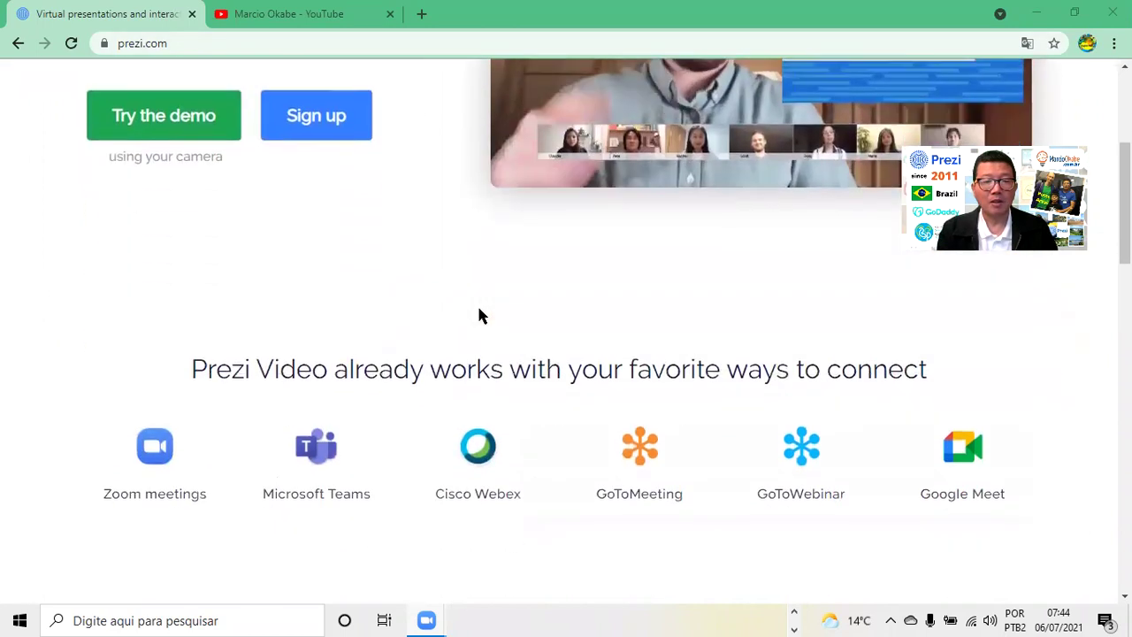
scroll(478, 315, "down", 4)
scroll(479, 315, "down", 3)
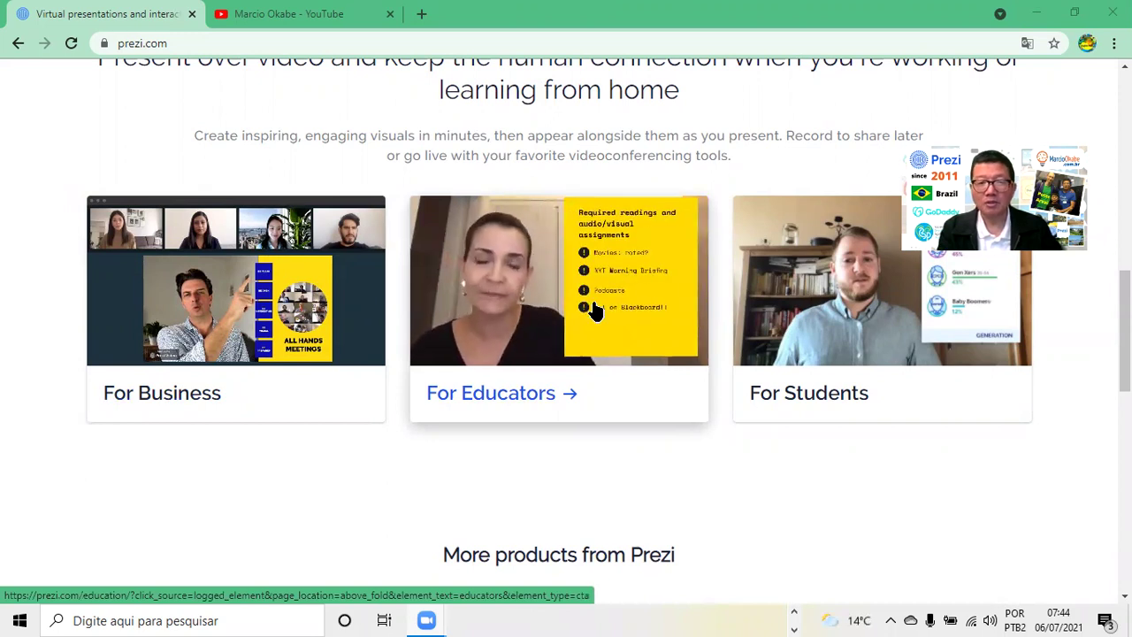
scroll(594, 309, "up", 3)
scroll(594, 310, "up", 5)
scroll(594, 310, "up", 3)
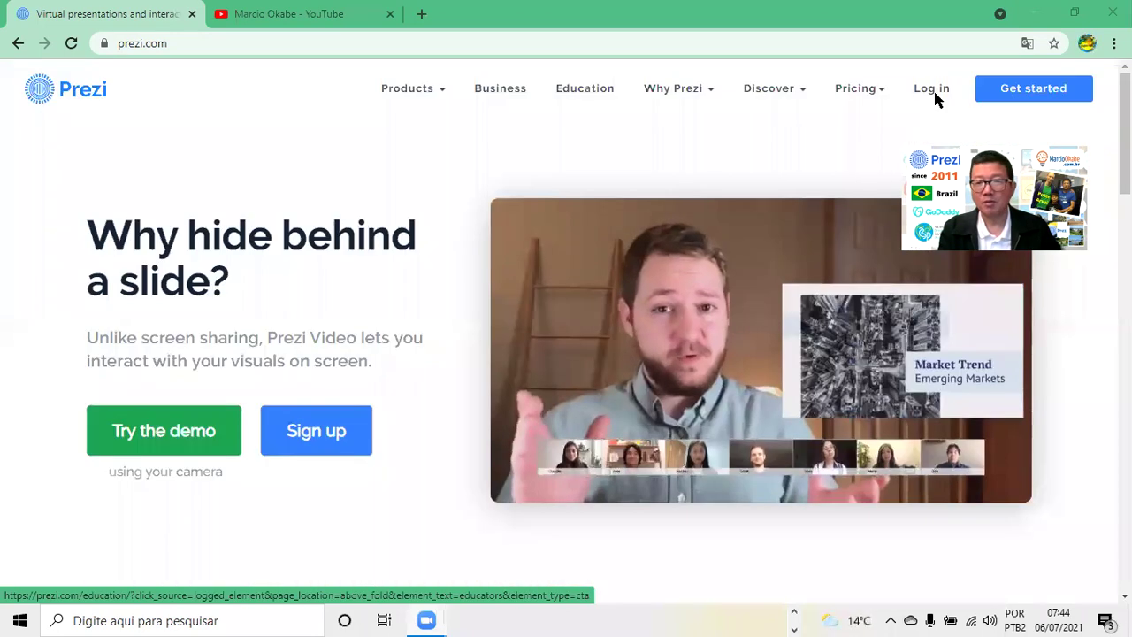
- Start a free Prezi account and sign up using the existing Google account
left_click(1030, 92)
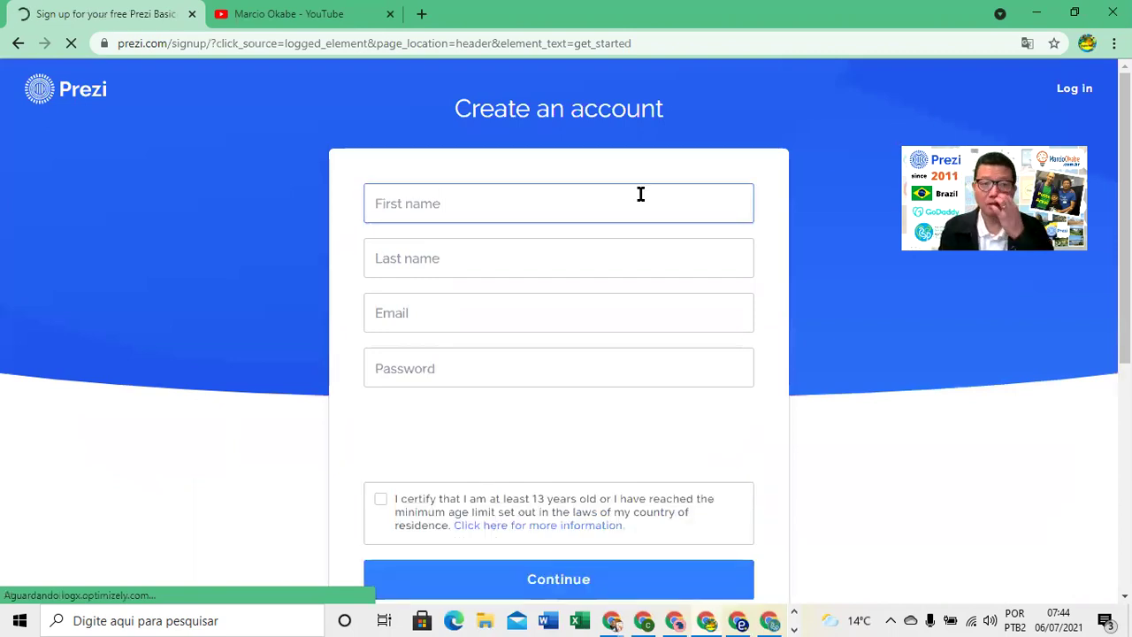
scroll(842, 312, "down", 3)
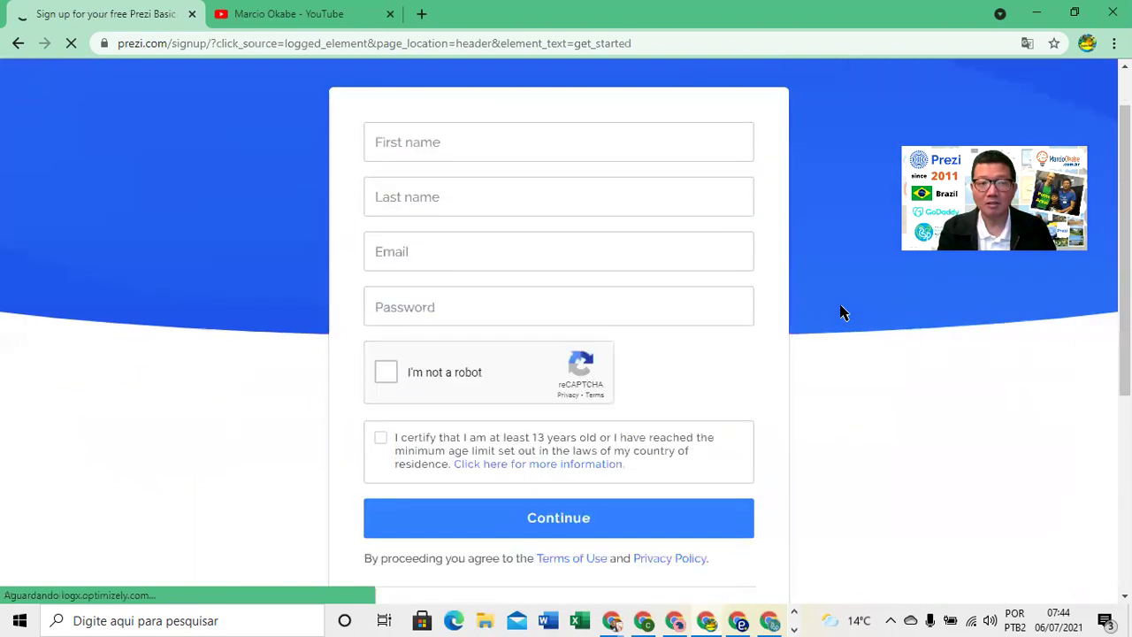
scroll(841, 312, "down", 1)
scroll(838, 300, "up", 4)
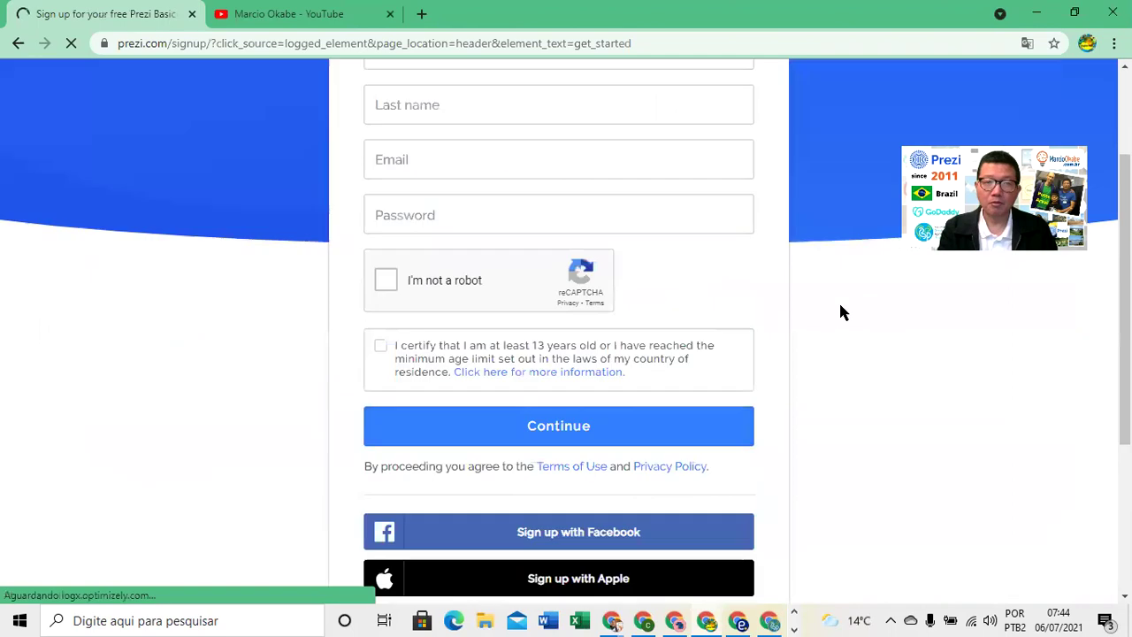
scroll(838, 301, "down", 4)
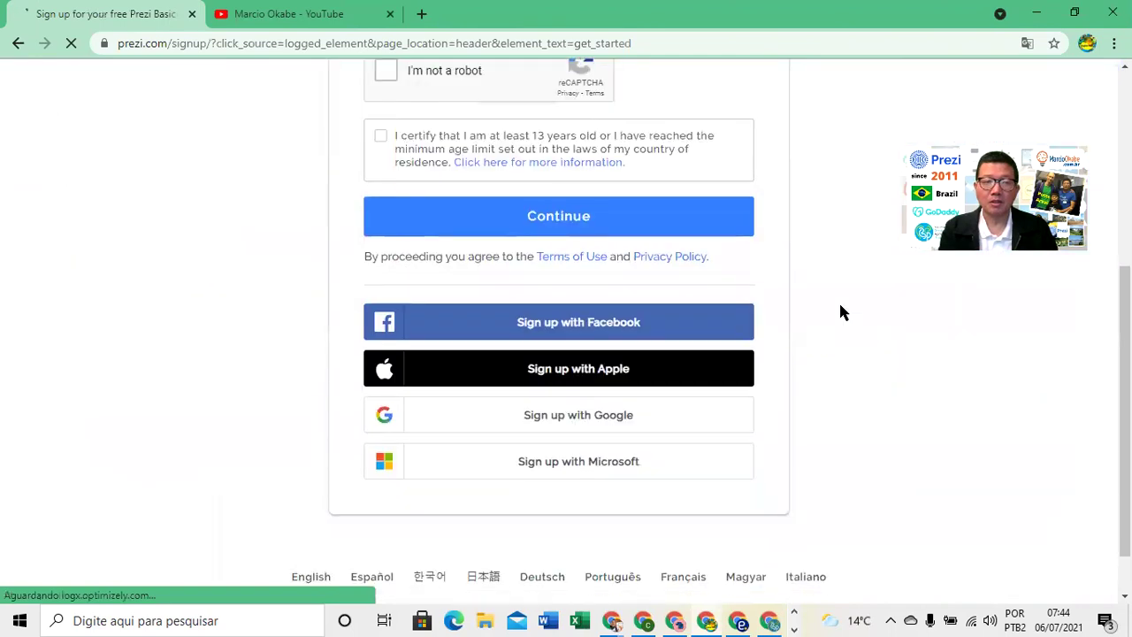
left_click(595, 421)
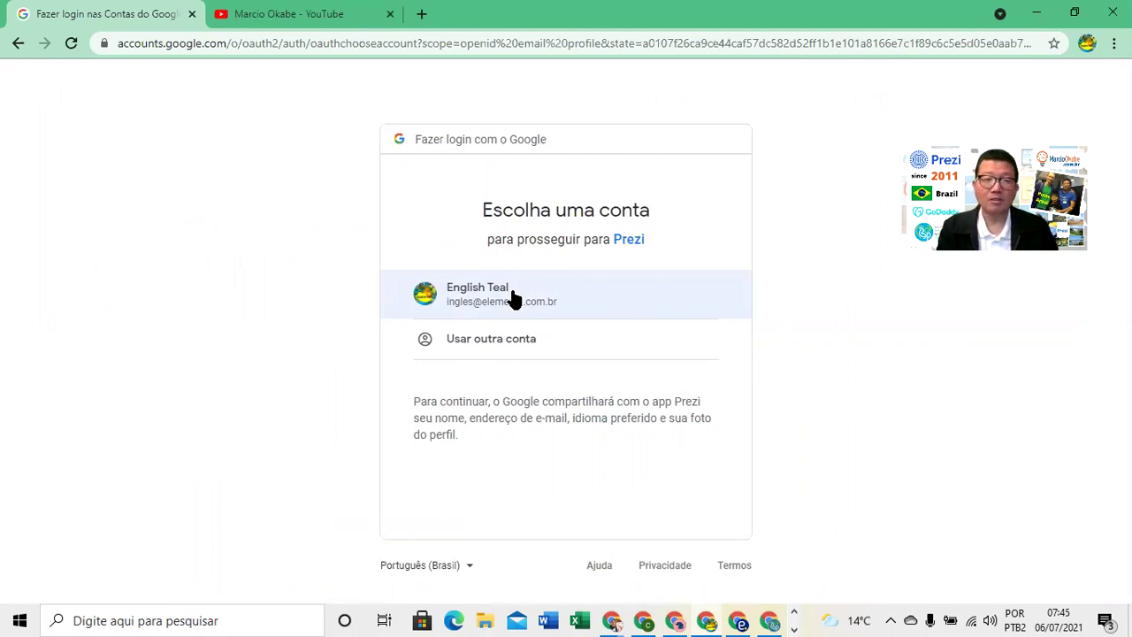
left_click(512, 296)
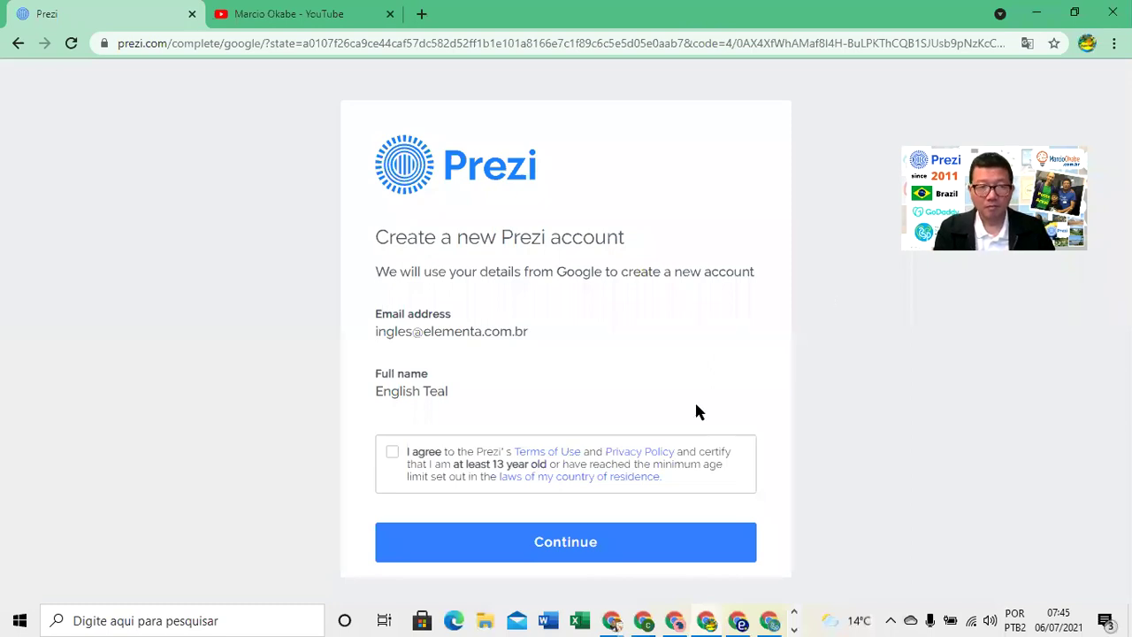
- Agree to the terms and age requirement and create the account from the Google details
scroll(695, 410, "down", 2)
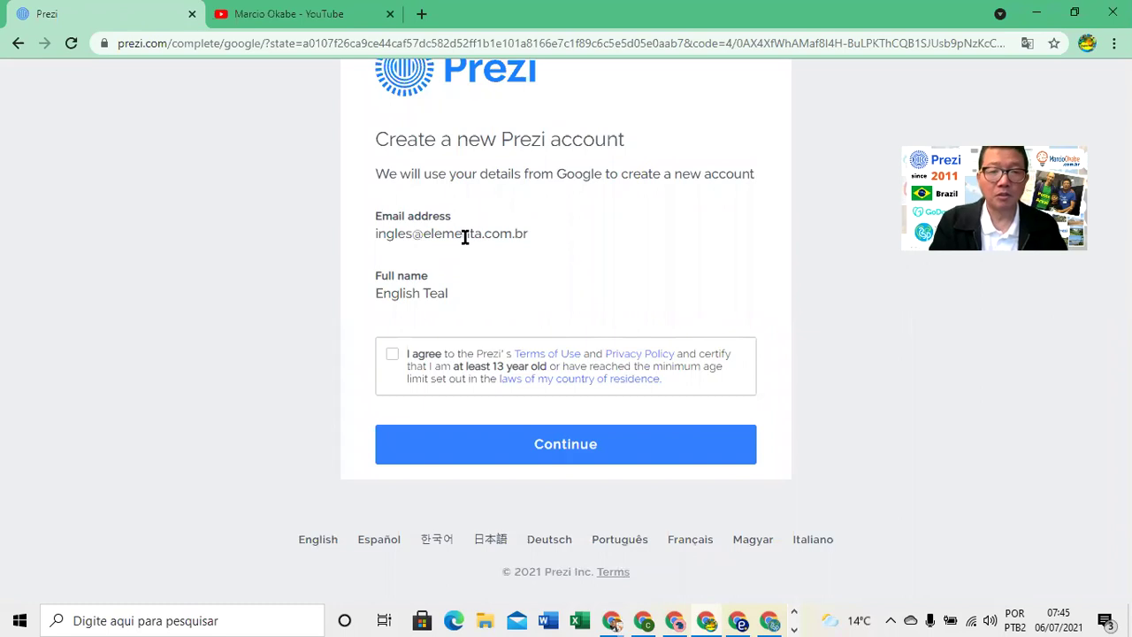
left_click(389, 358)
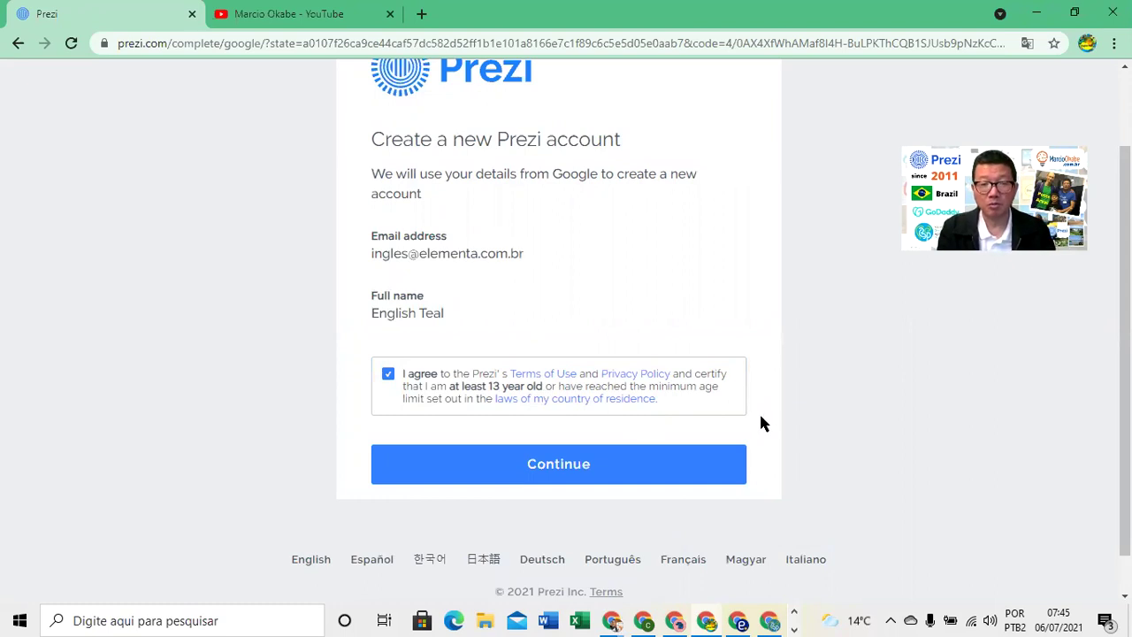
scroll(759, 415, "down", 1)
left_click(557, 424)
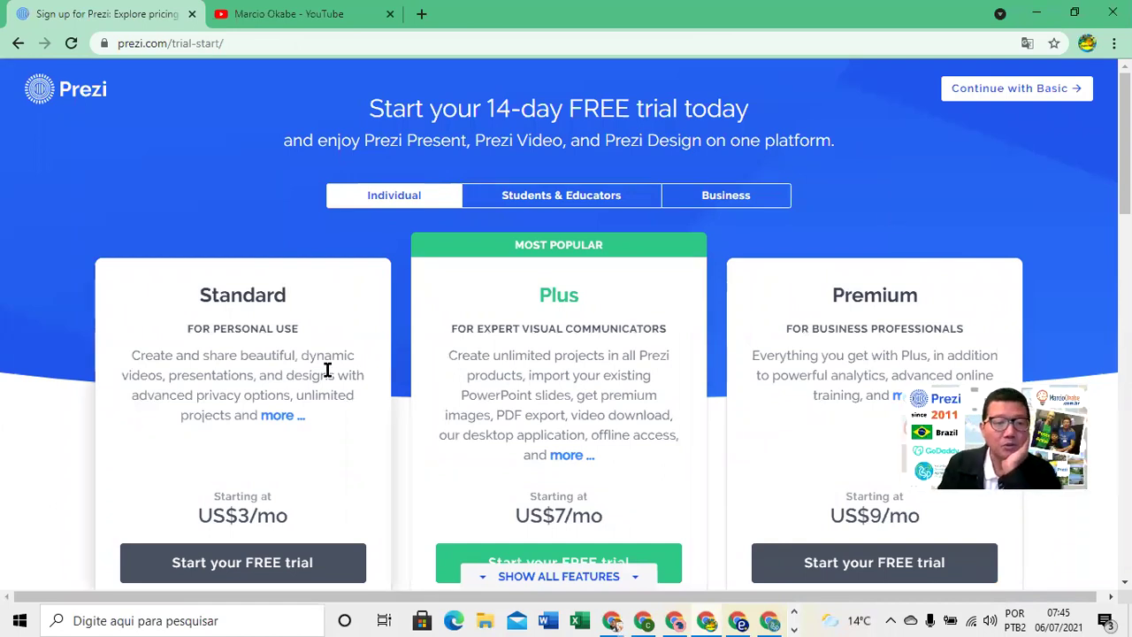
- Skip the 14-day trial and keep the free Basic plan
scroll(327, 370, "down", 2)
scroll(327, 369, "up", 2)
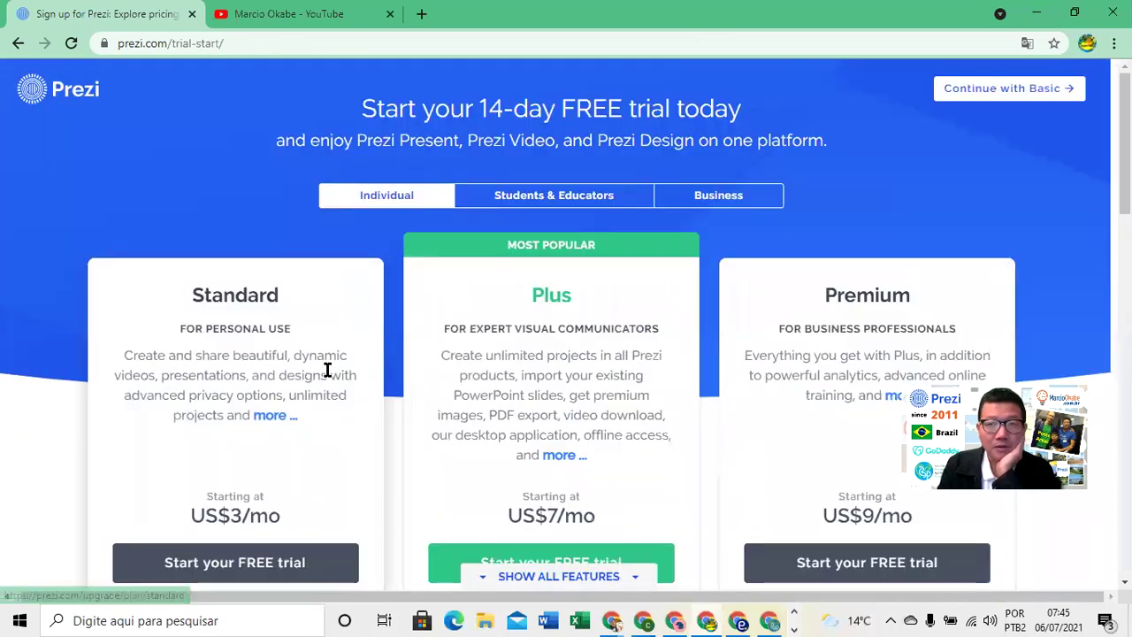
left_click(1042, 90)
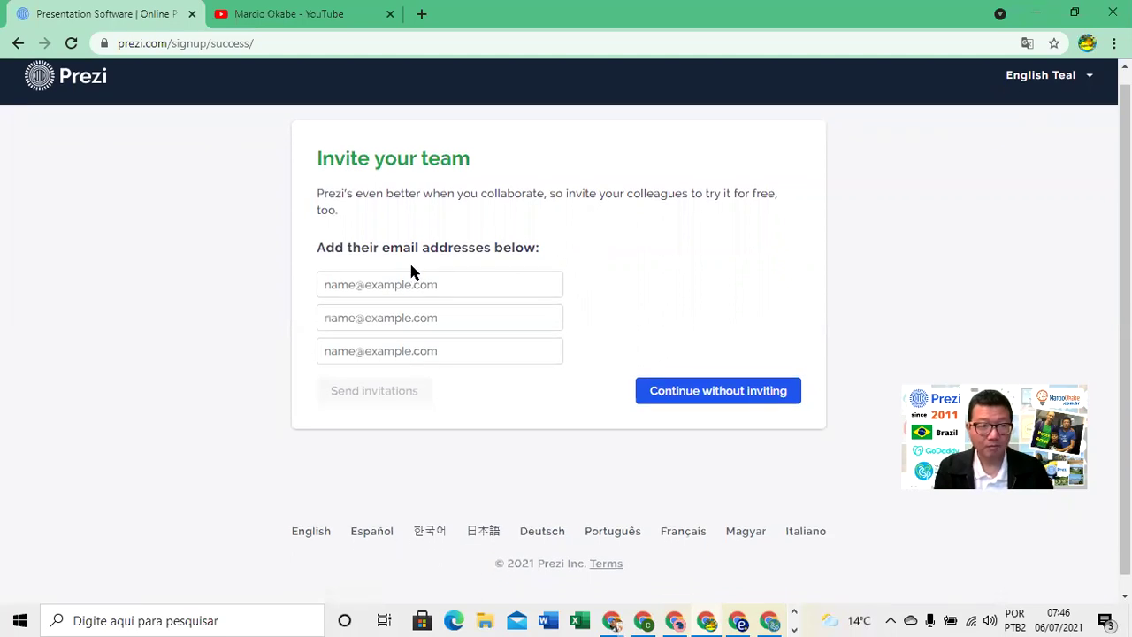
- Skip inviting teammates and continue without adding any colleague emails
left_click(407, 285)
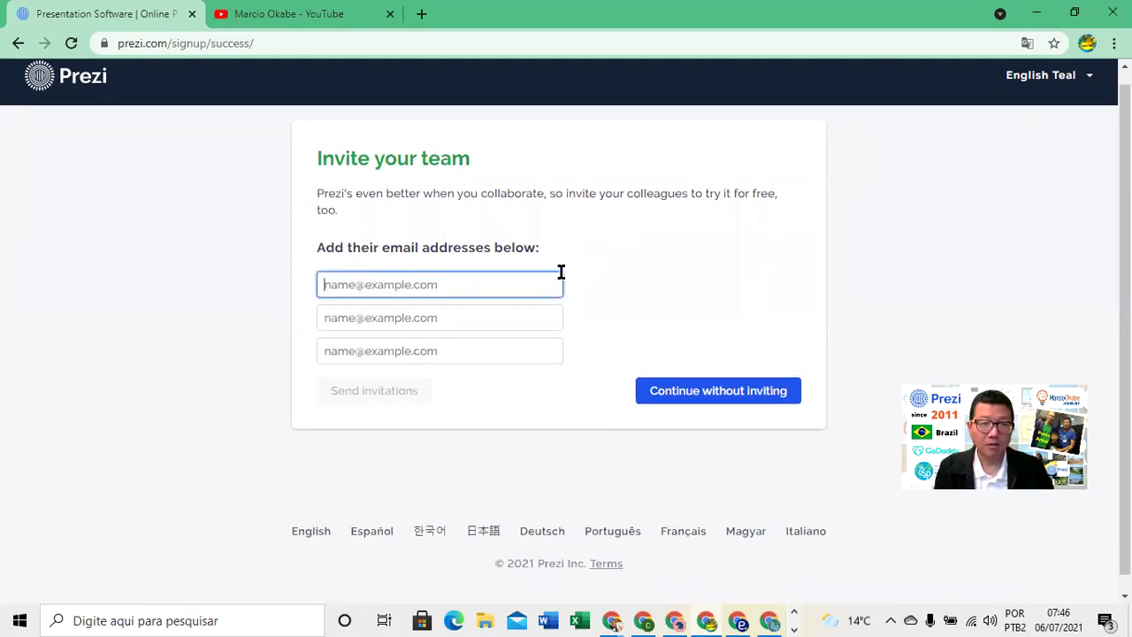
scroll(560, 273, "up", 1)
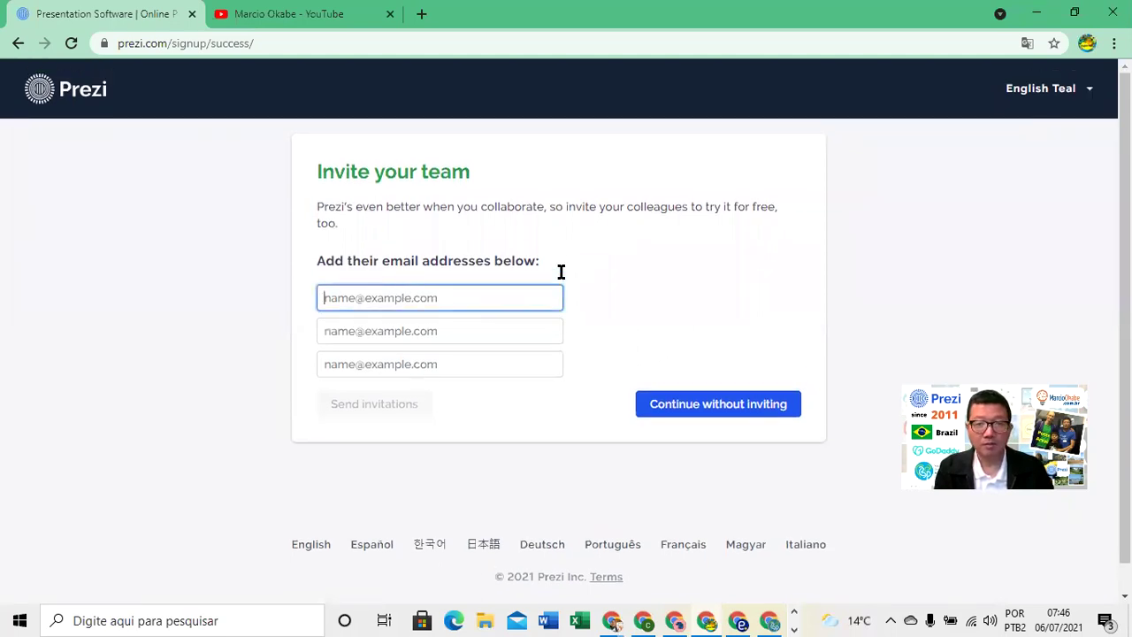
left_click(703, 408)
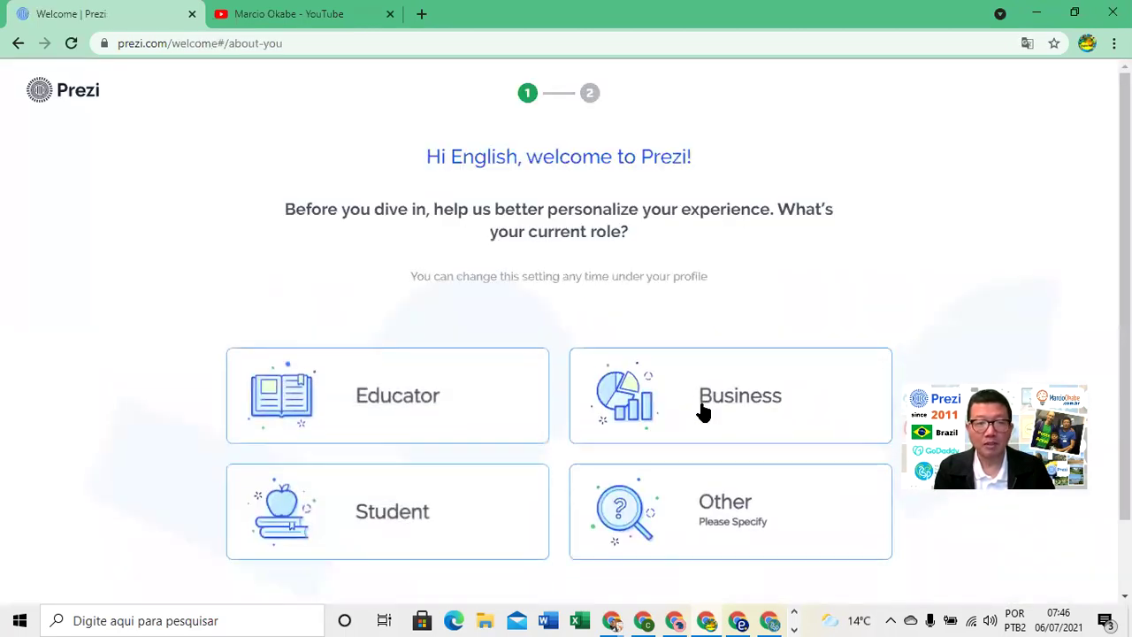
- Choose Educator as the current role in the welcome survey
scroll(703, 409, "down", 1)
scroll(703, 409, "down", 1)
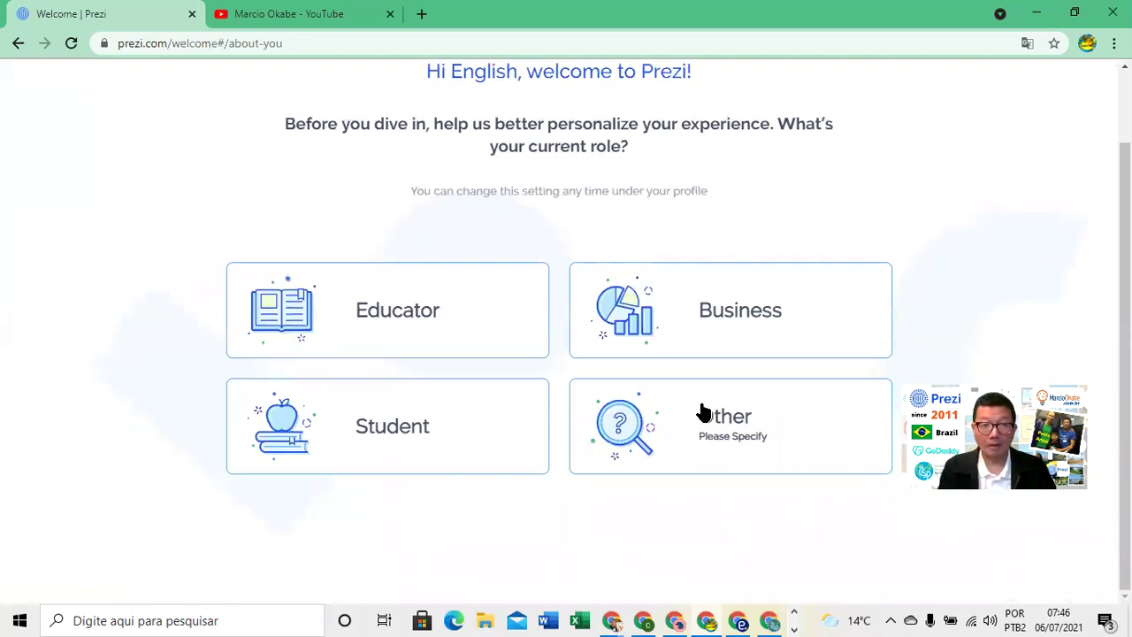
left_click(387, 325)
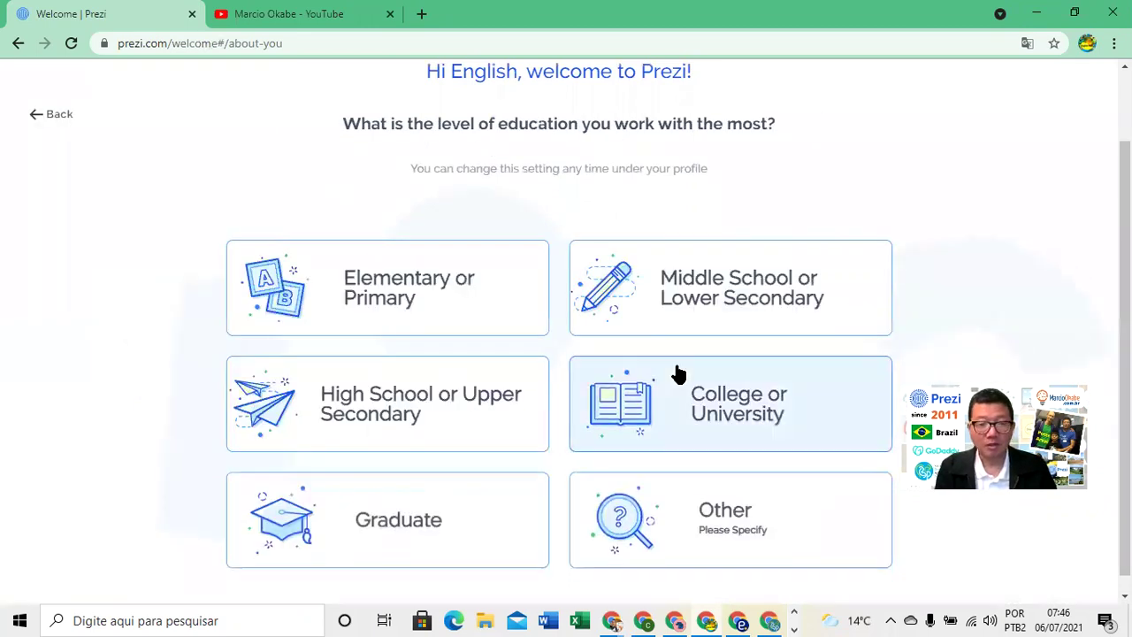
- Answer the education level as Other, specified as 'Maker and Origamist', and submit
scroll(721, 495, "down", 1)
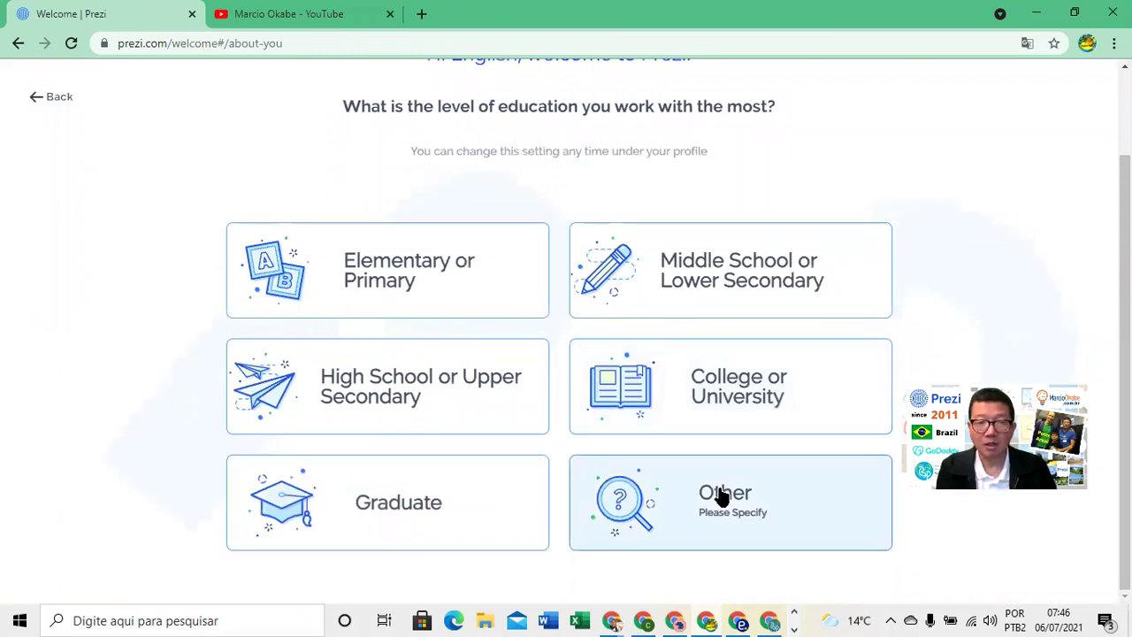
left_click(721, 495)
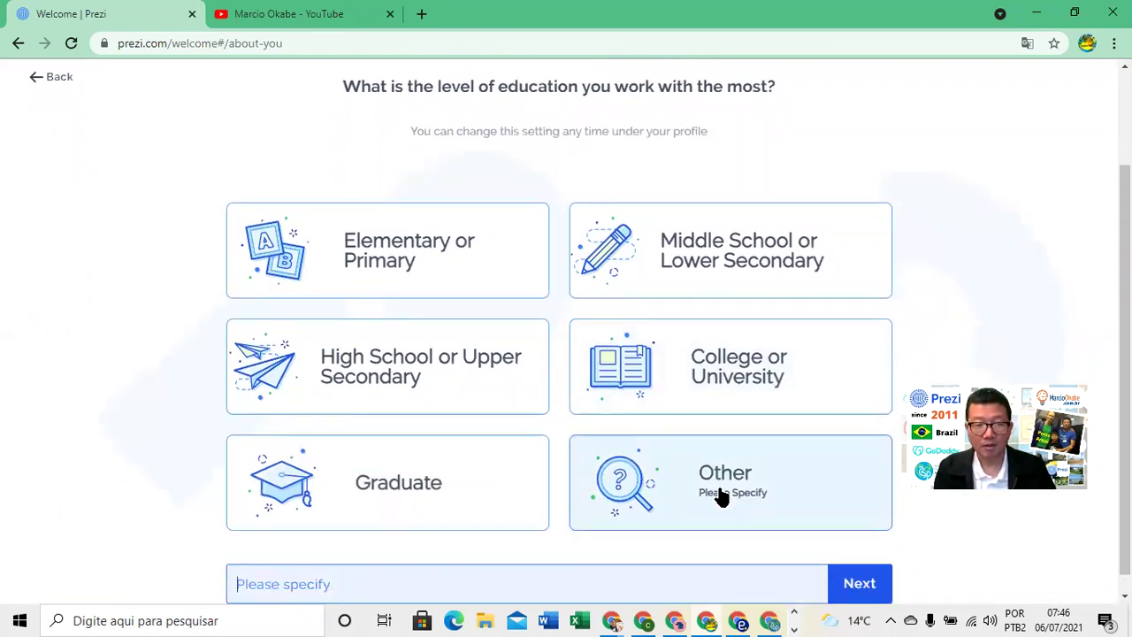
scroll(721, 497, "down", 1)
left_click(594, 521)
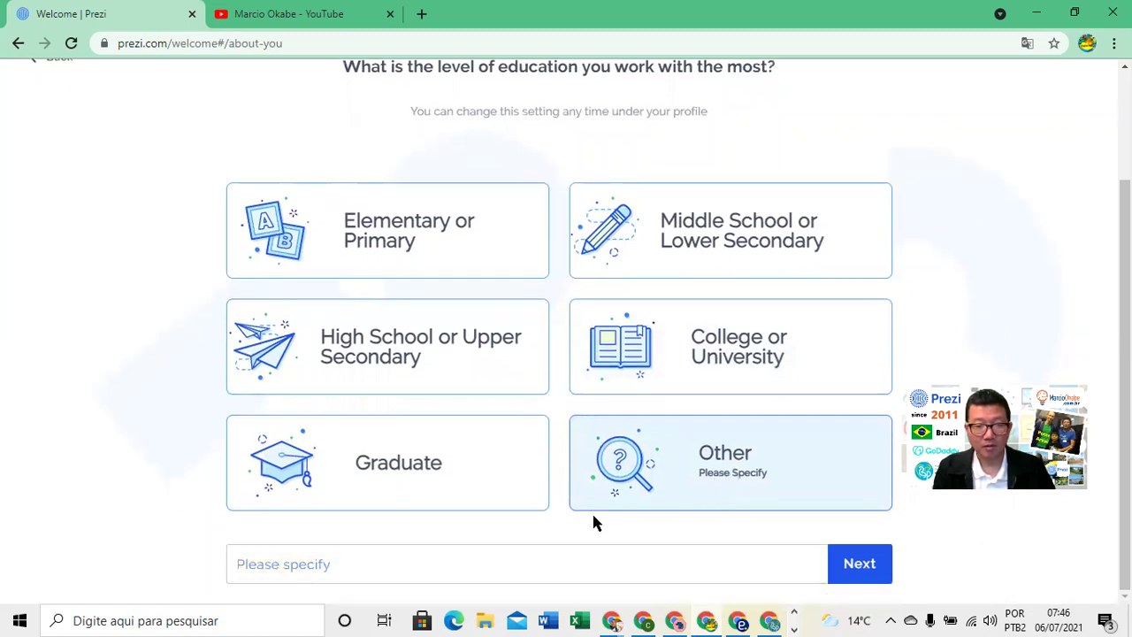
left_click(587, 562)
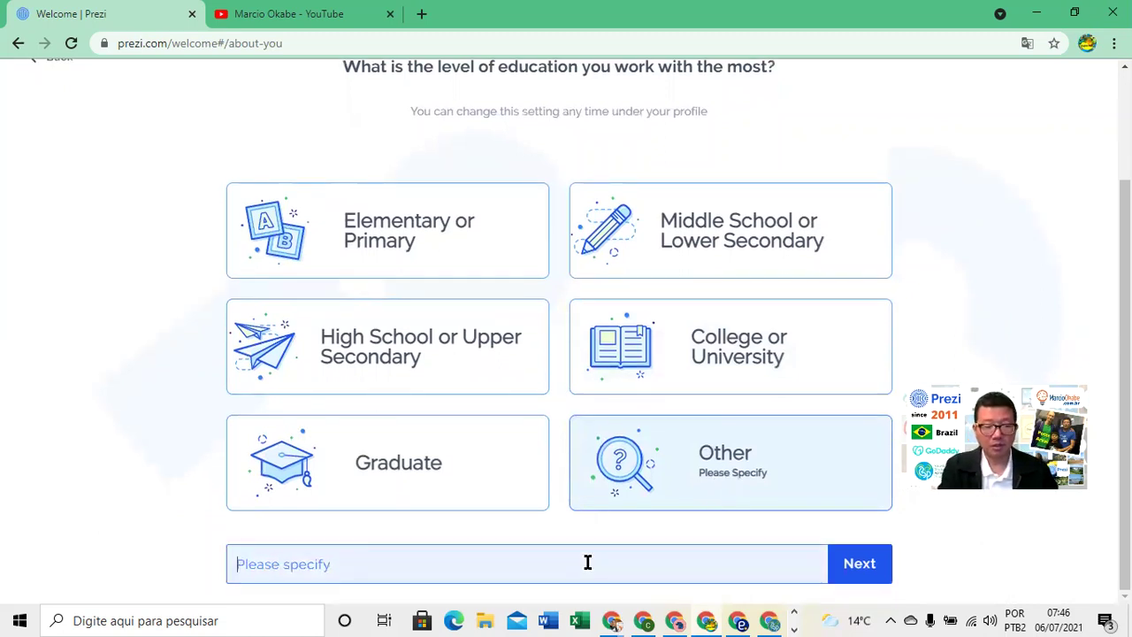
type("Maker and Oir")
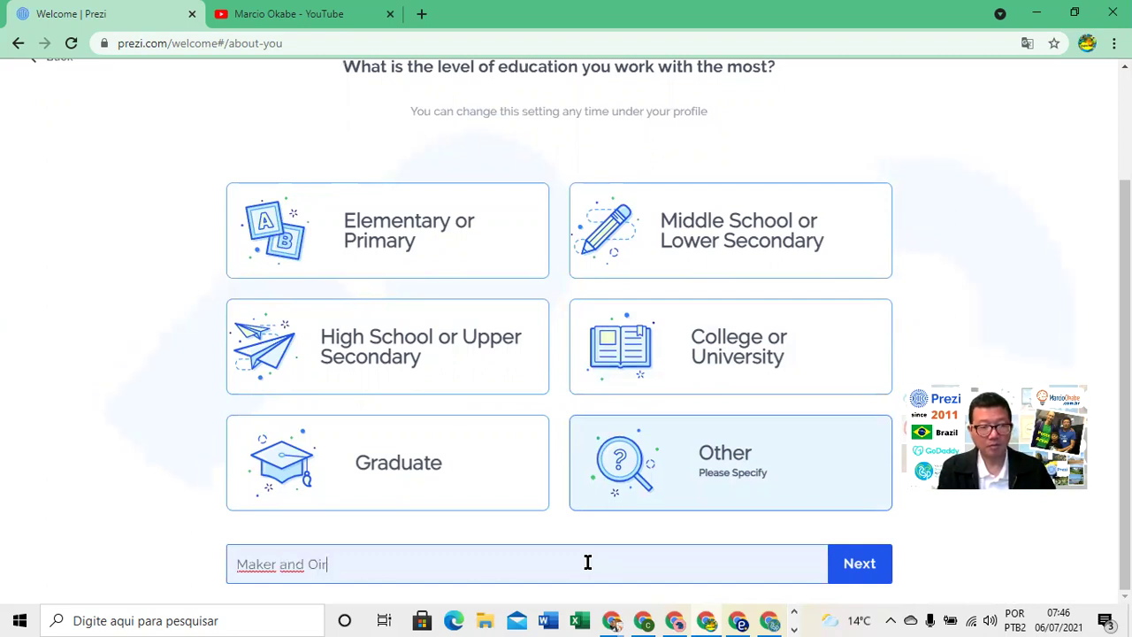
key("BackSpace")
key("BackSpace")
type("rigami")
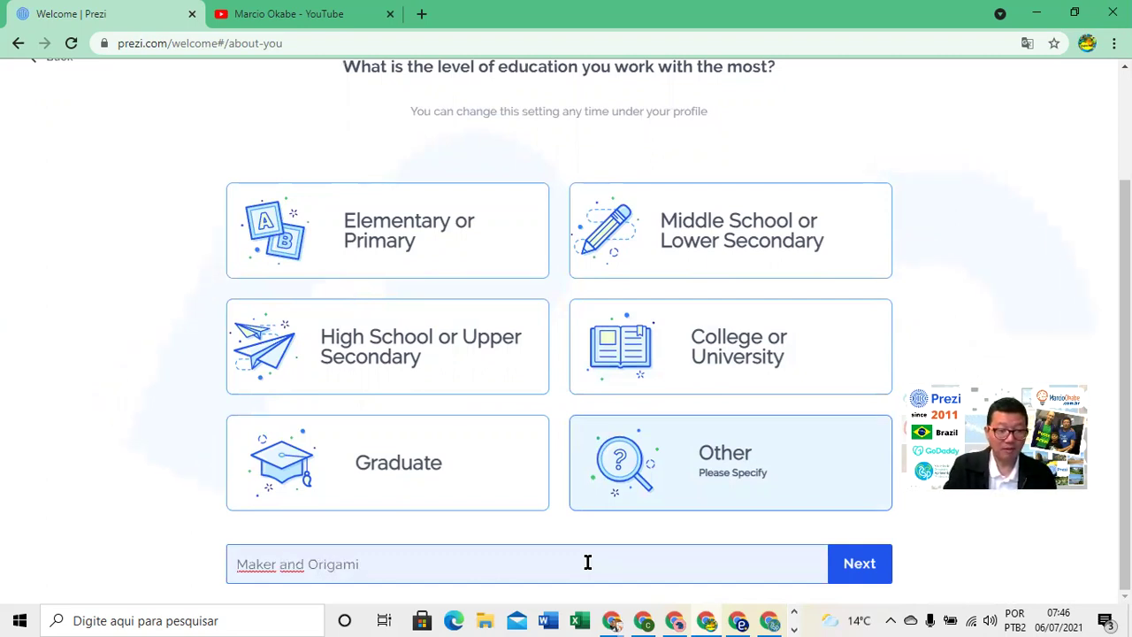
key("BackSpace")
key("BackSpace")
type("mist")
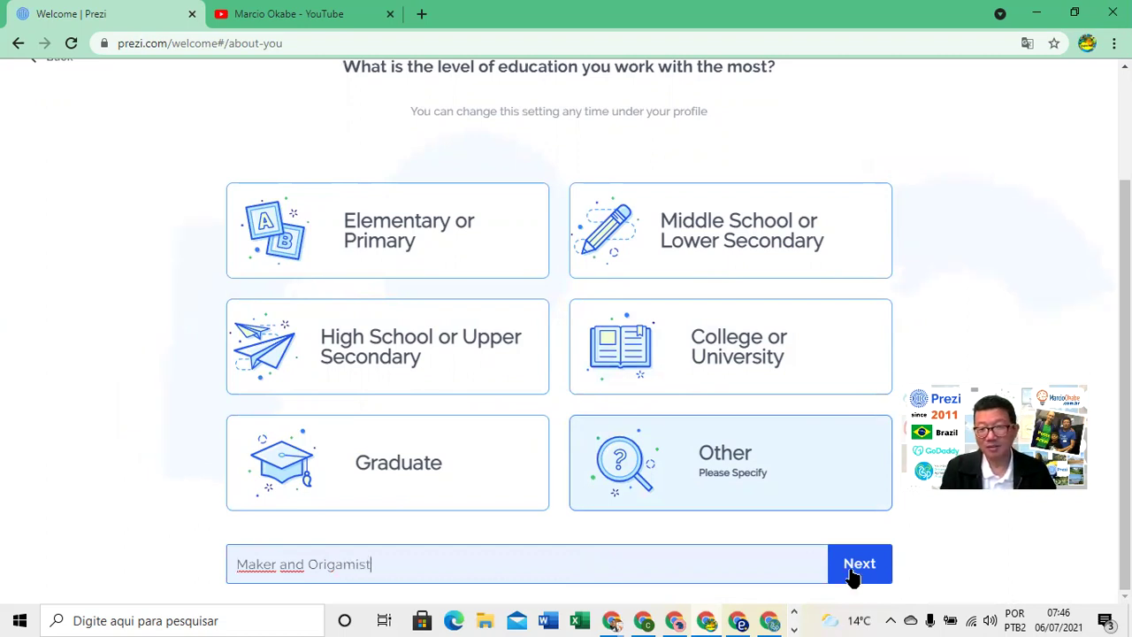
left_click(853, 575)
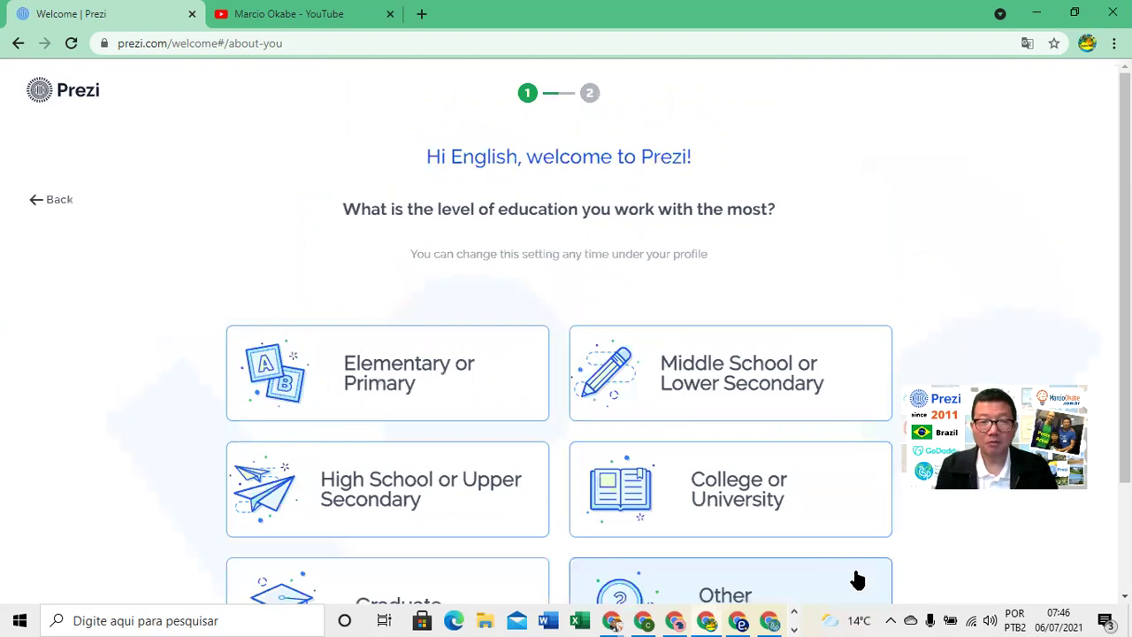
- Move on to the second setup step and browse the template gallery
left_click(856, 577)
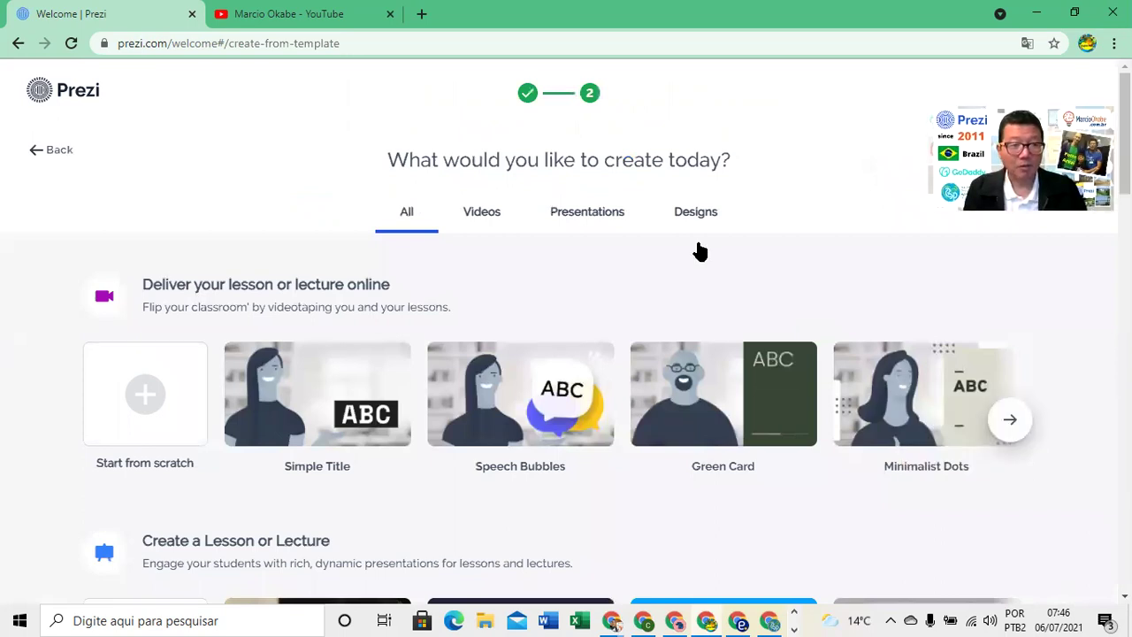
scroll(699, 252, "down", 1)
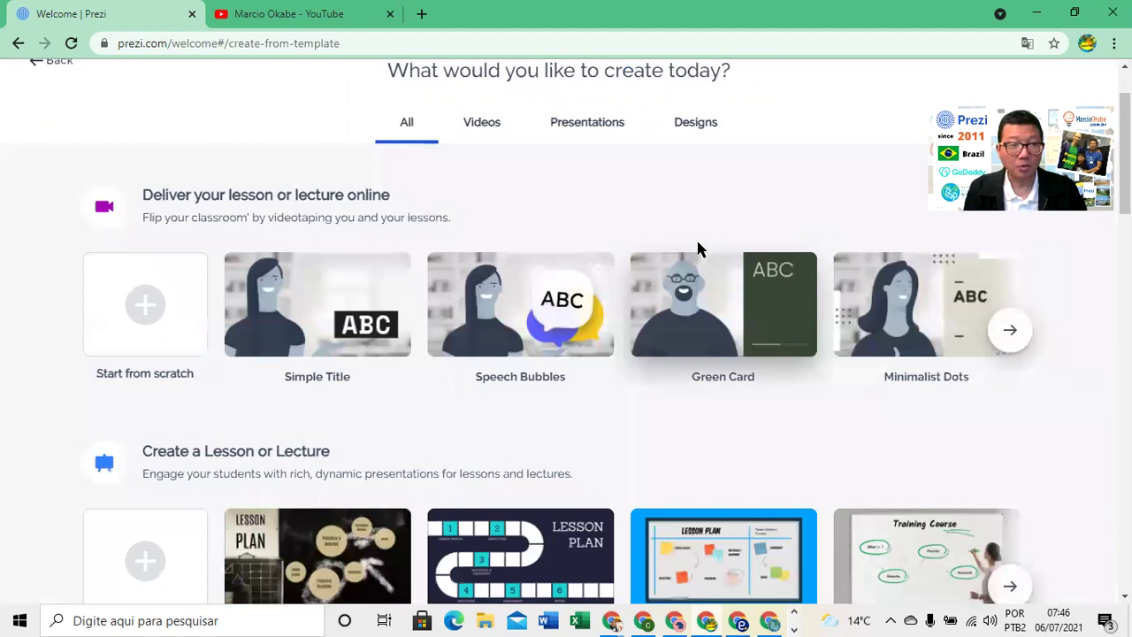
scroll(698, 248, "up", 1)
scroll(312, 291, "down", 1)
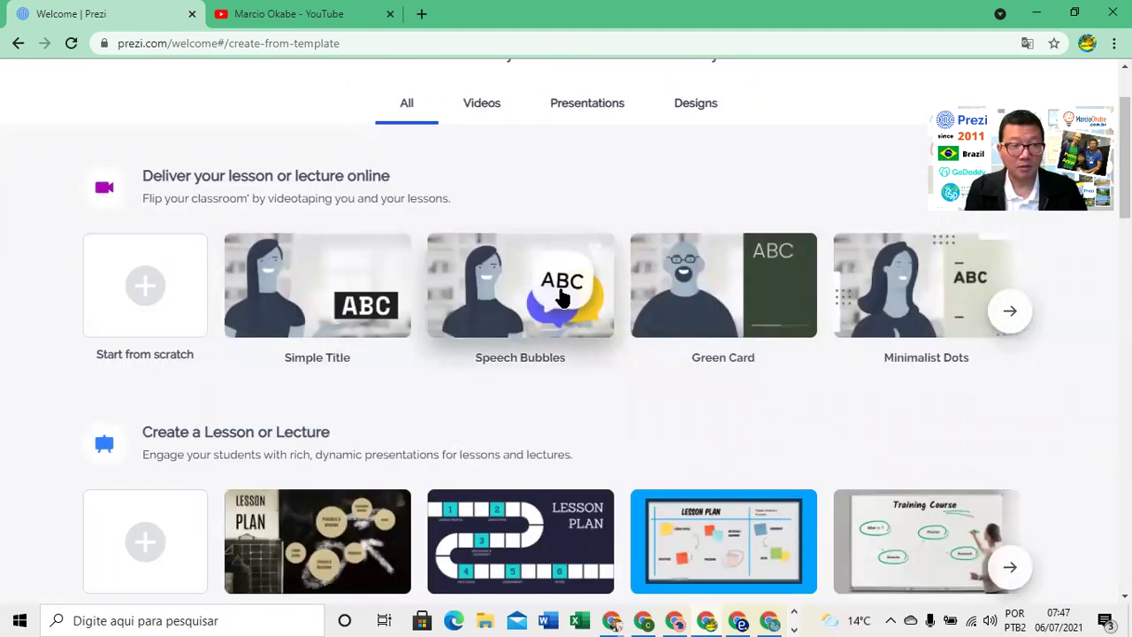
scroll(562, 298, "down", 1)
scroll(513, 310, "down", 1)
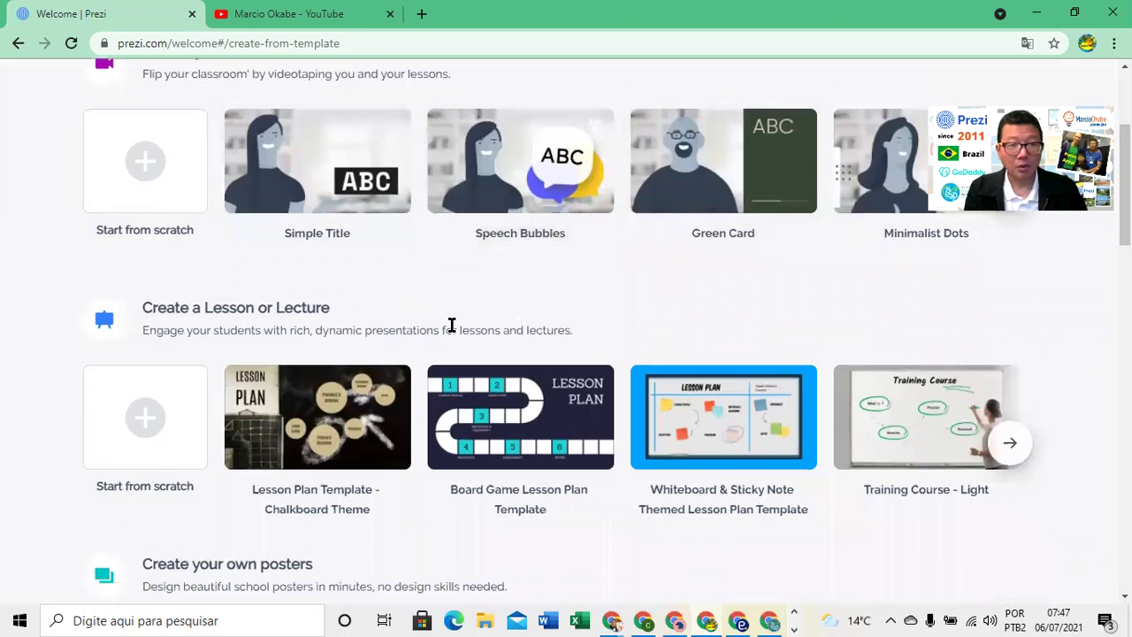
scroll(442, 305, "down", 1)
scroll(240, 181, "down", 1)
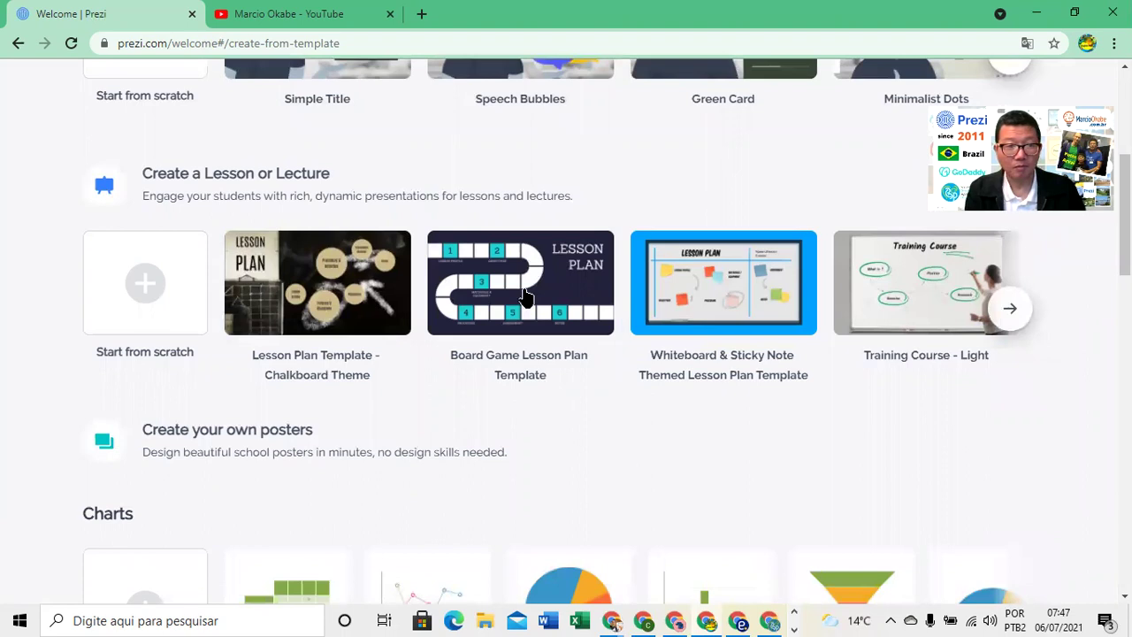
scroll(524, 297, "up", 2)
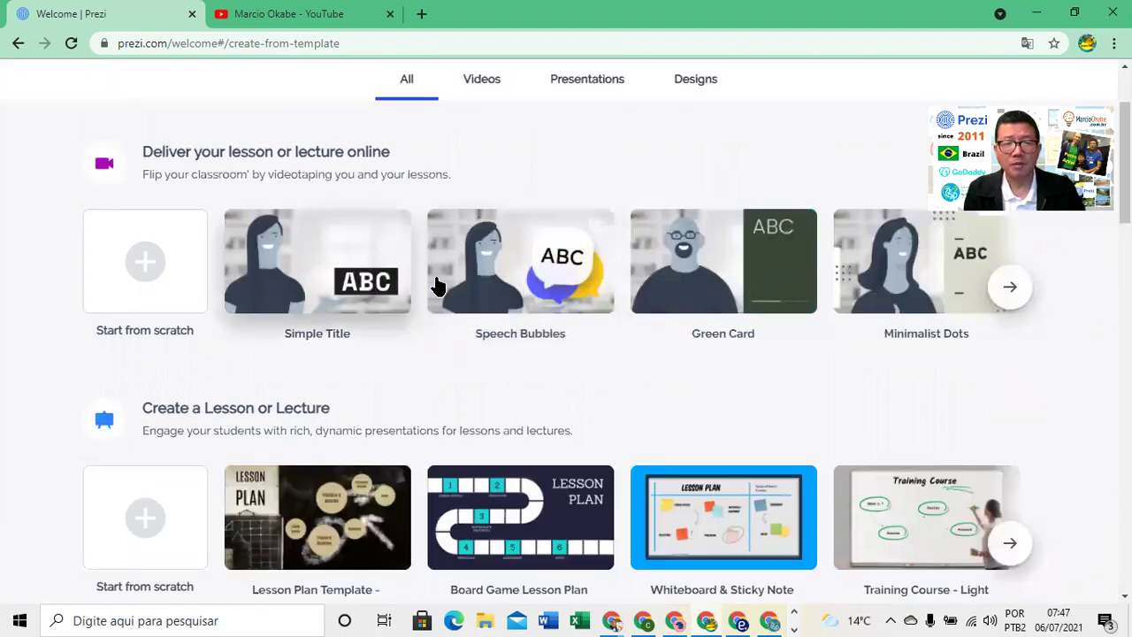
- Page through the video lesson templates and start a new video from Simple Title
left_click(1009, 289)
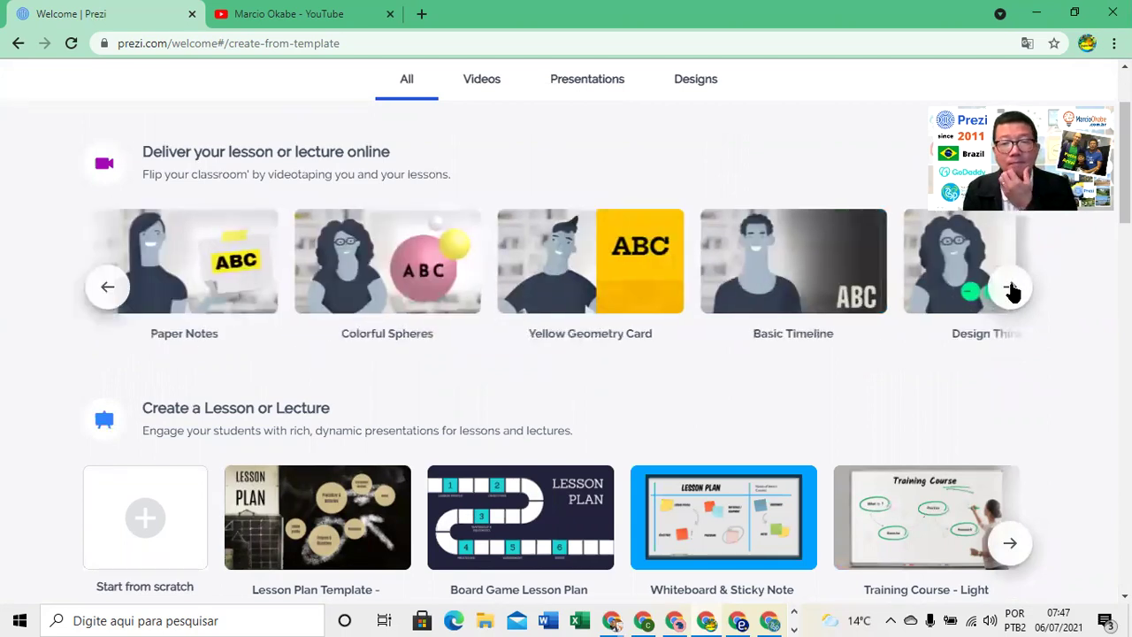
left_click(1011, 289)
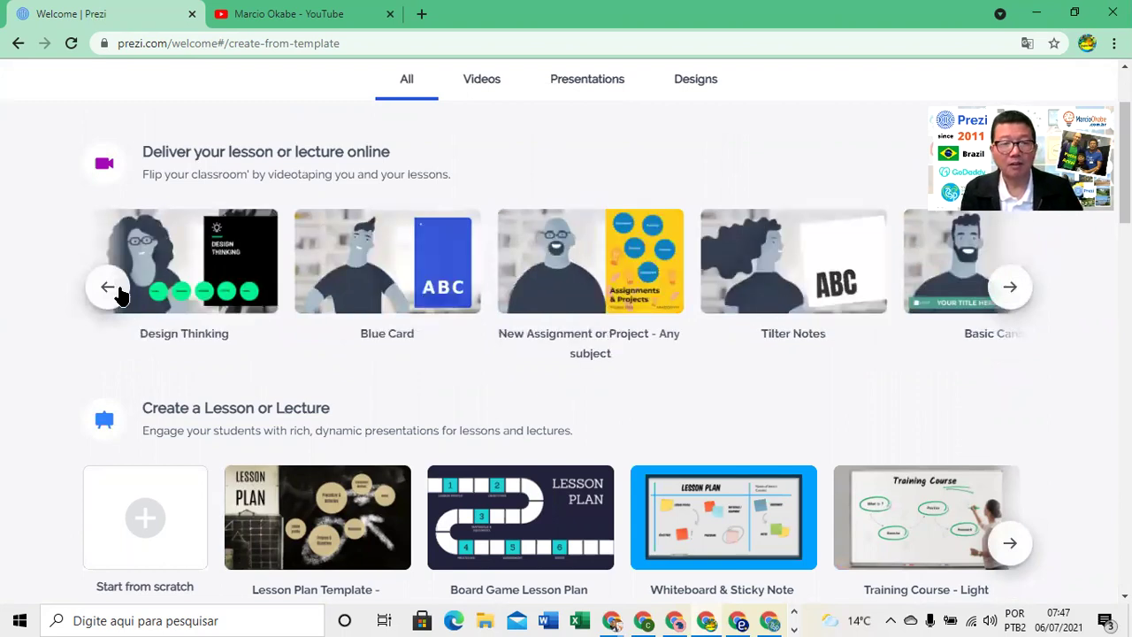
left_click(110, 288)
left_click(111, 288)
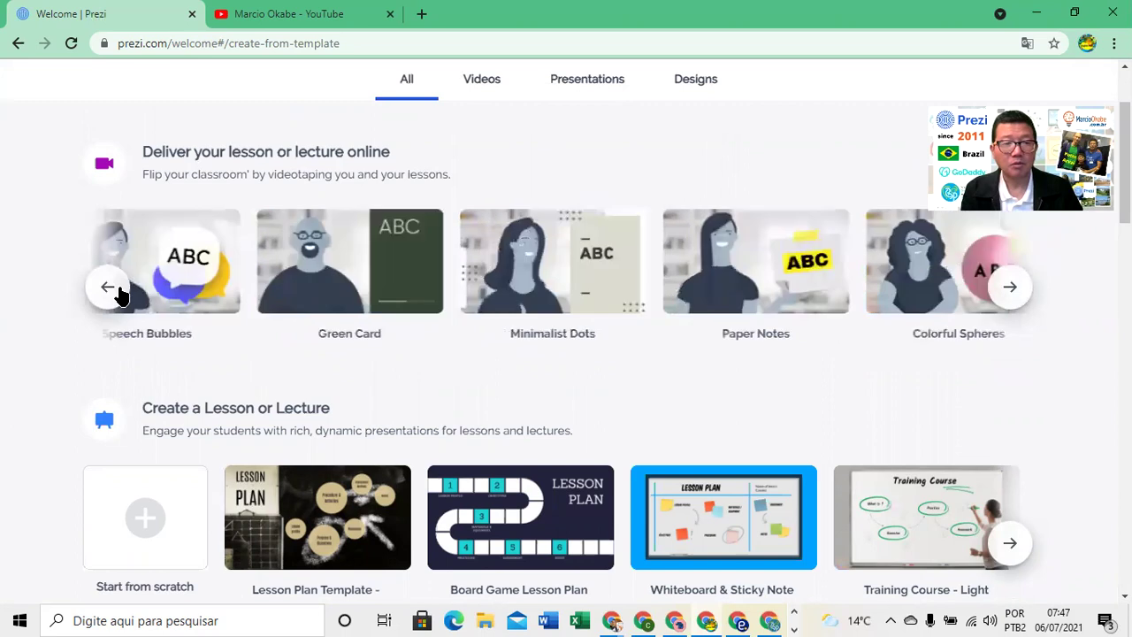
left_click(344, 271)
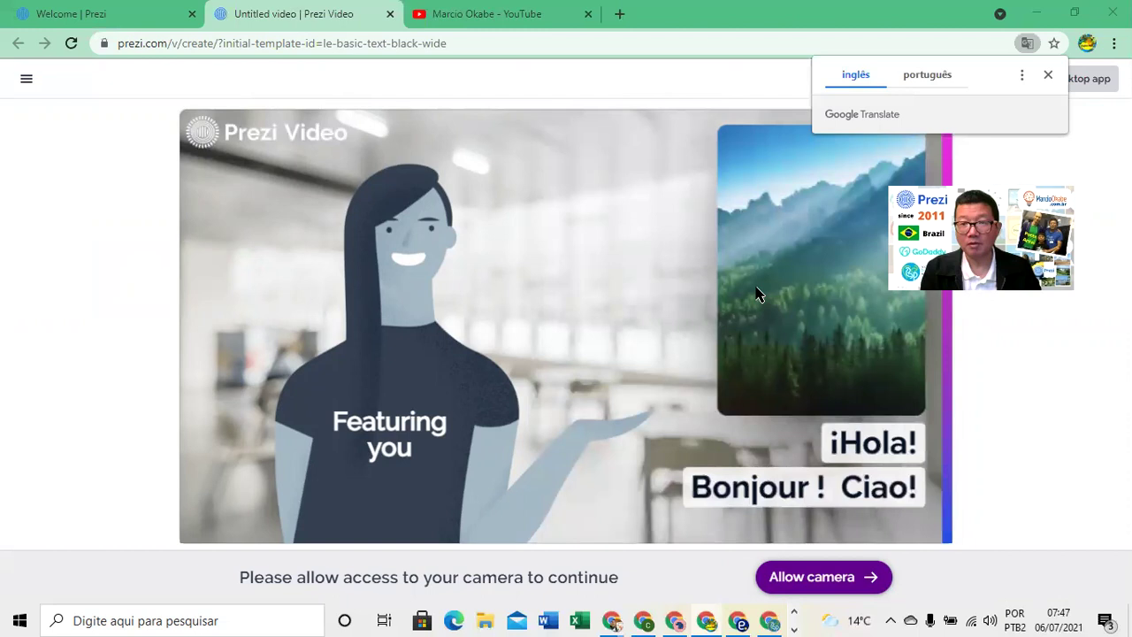
- Grant Prezi Video camera and microphone access so the webcam shows
left_click(235, 579)
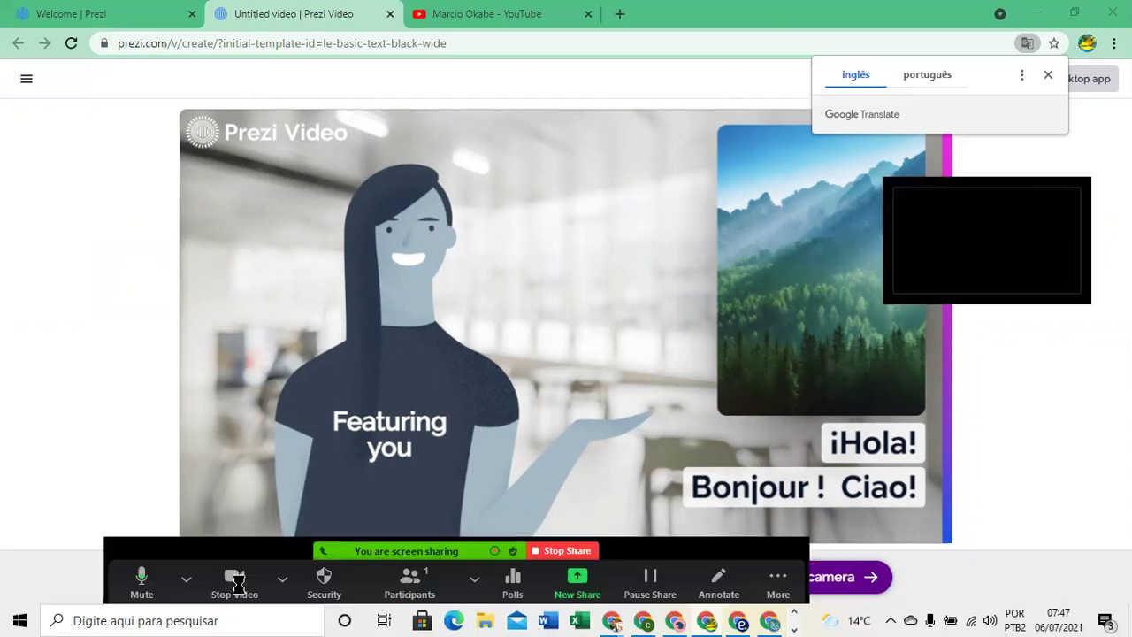
left_click(851, 577)
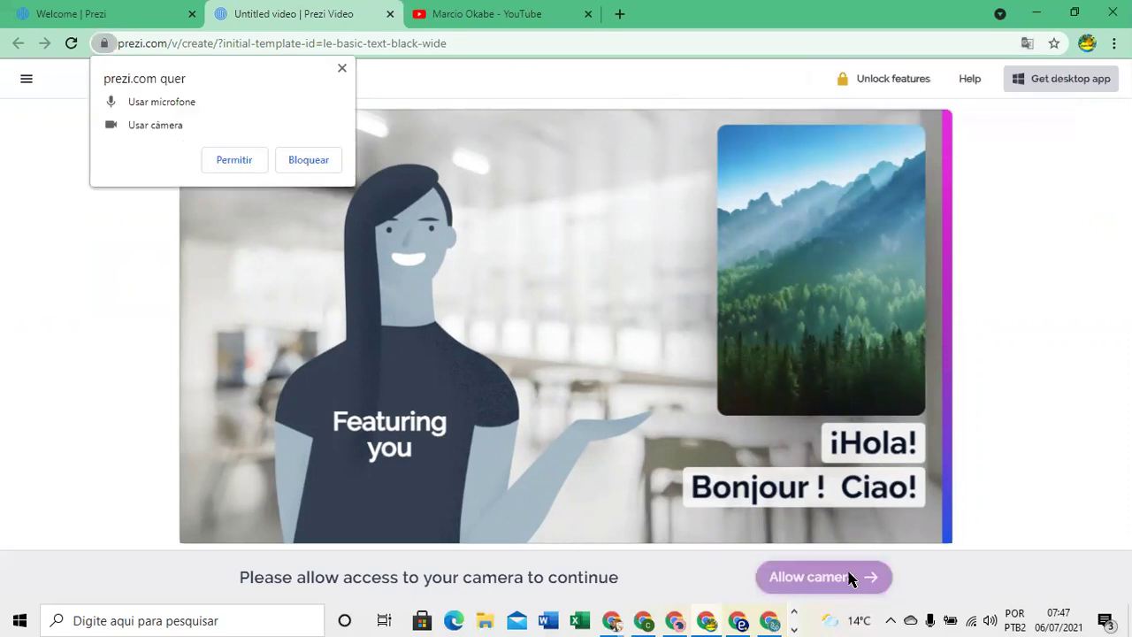
left_click(245, 167)
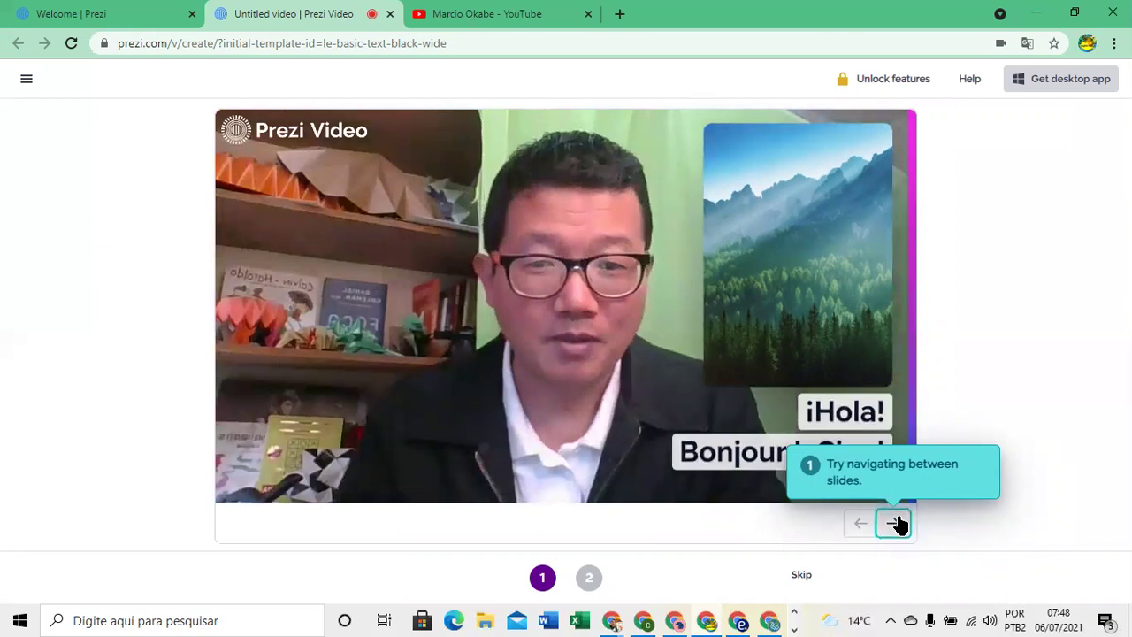
- Preview the four sample slides over the webcam, then skip the tour to the editor
left_click(895, 524)
left_click(895, 523)
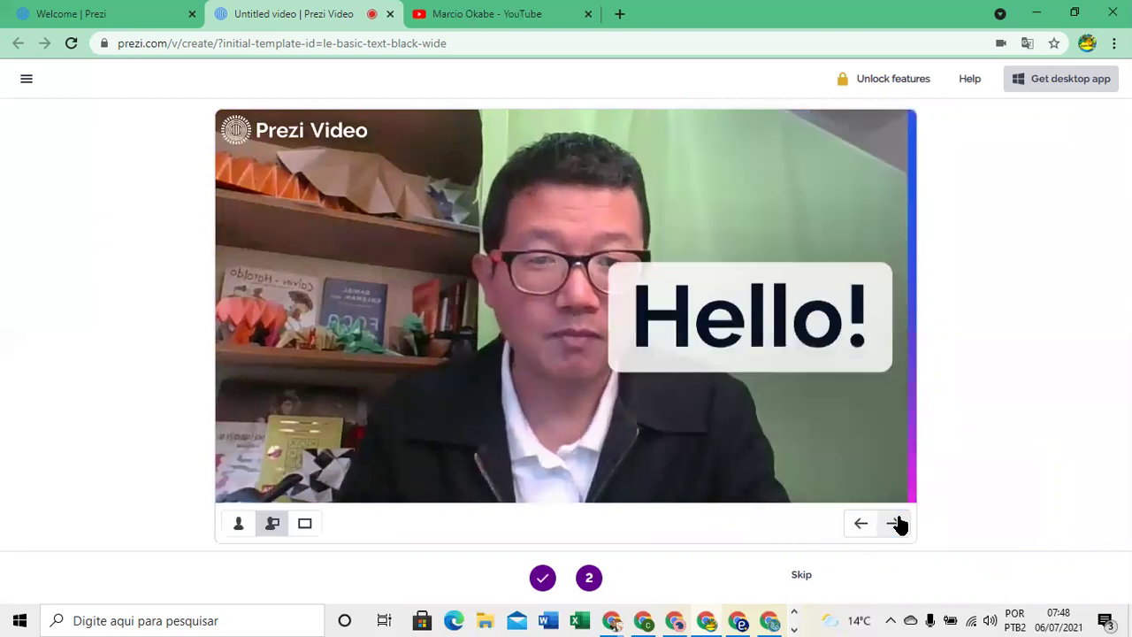
left_click(897, 523)
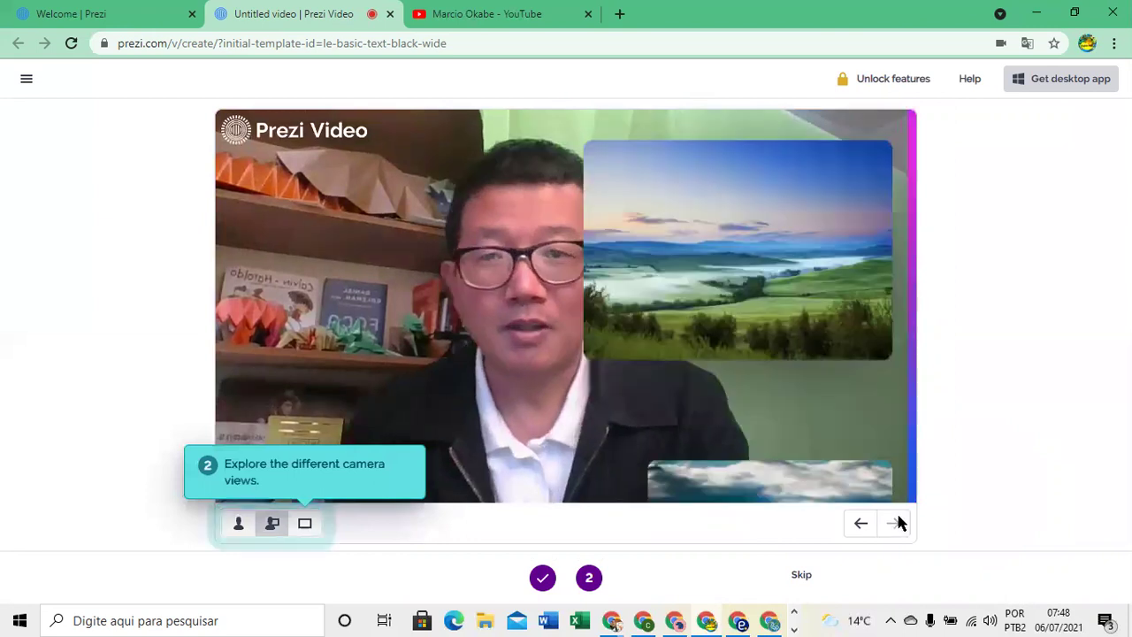
left_click(898, 523)
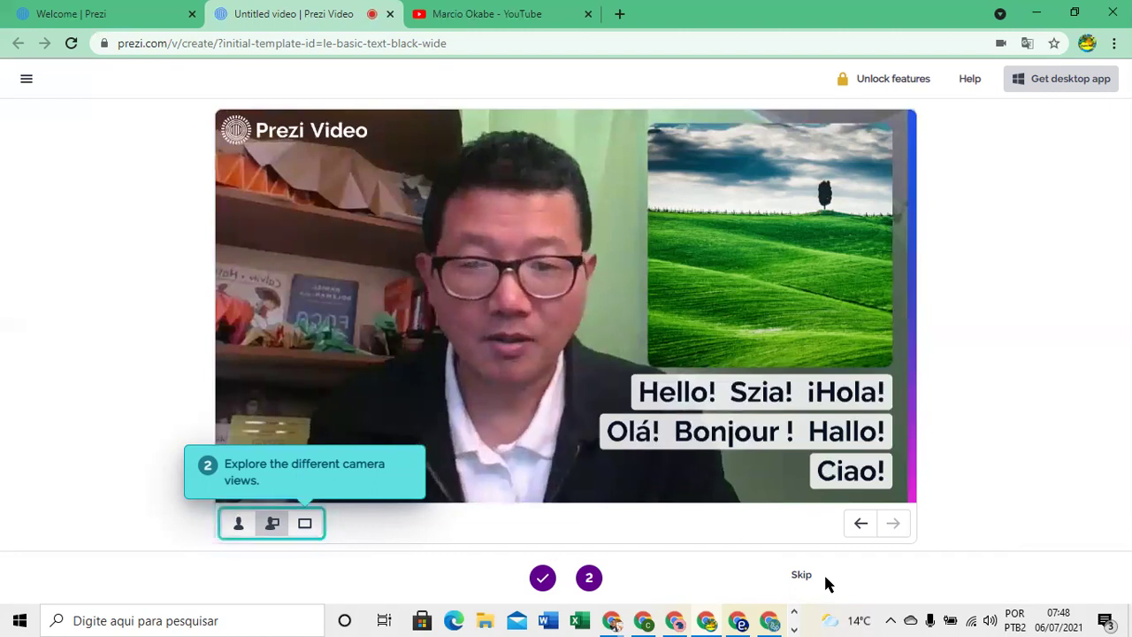
left_click(801, 575)
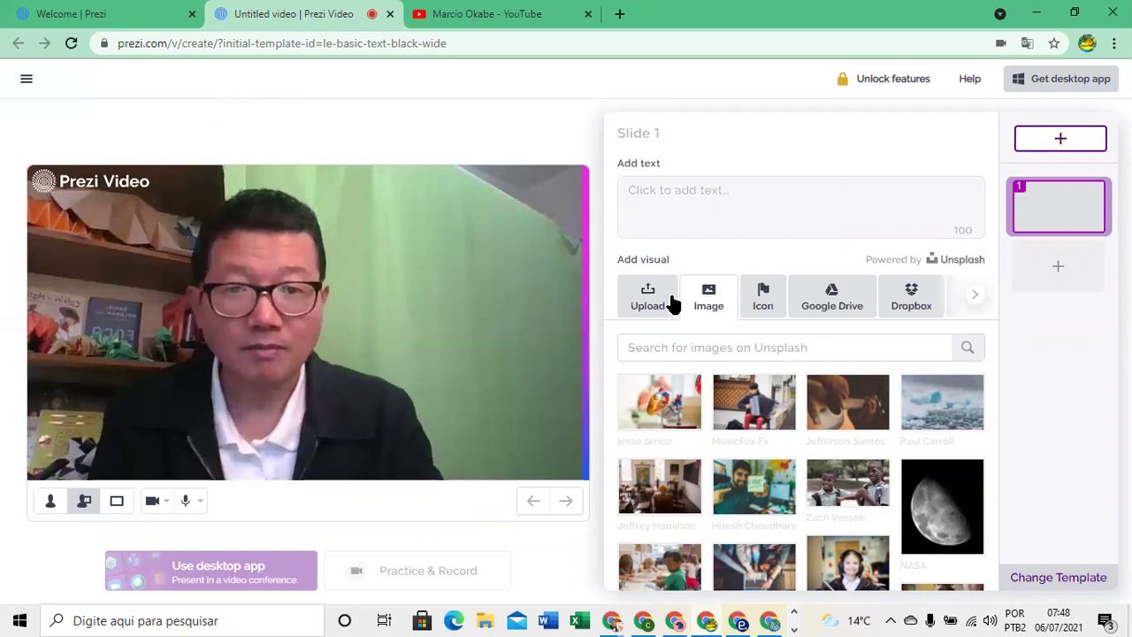
- Place the heart model Unsplash photo on slide 1
left_click(662, 402)
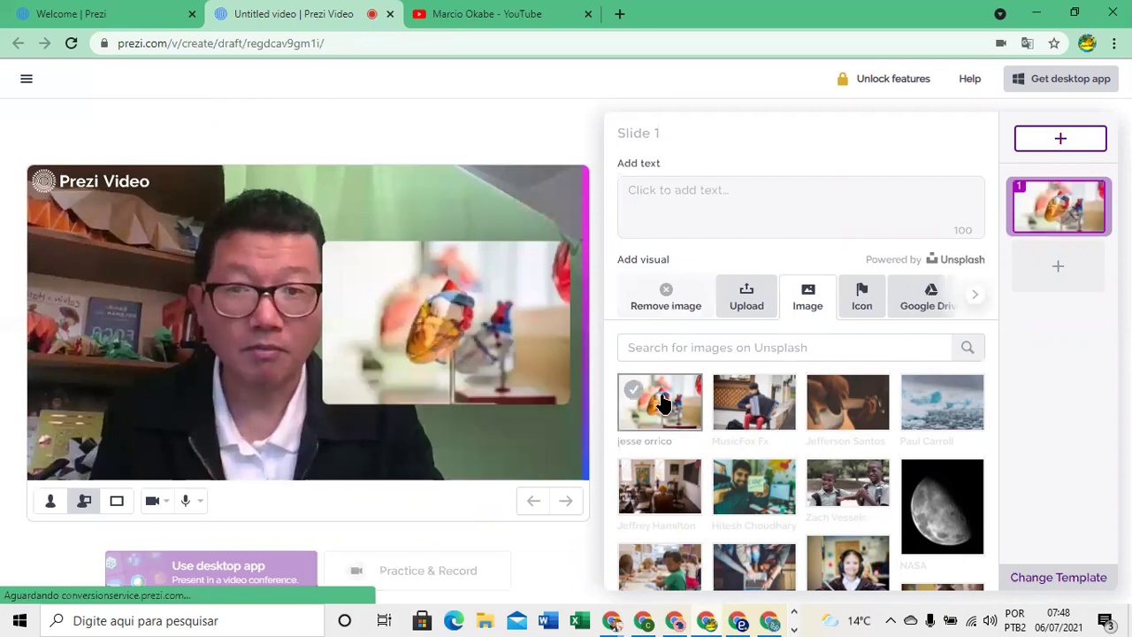
left_click(654, 310)
left_click(641, 407)
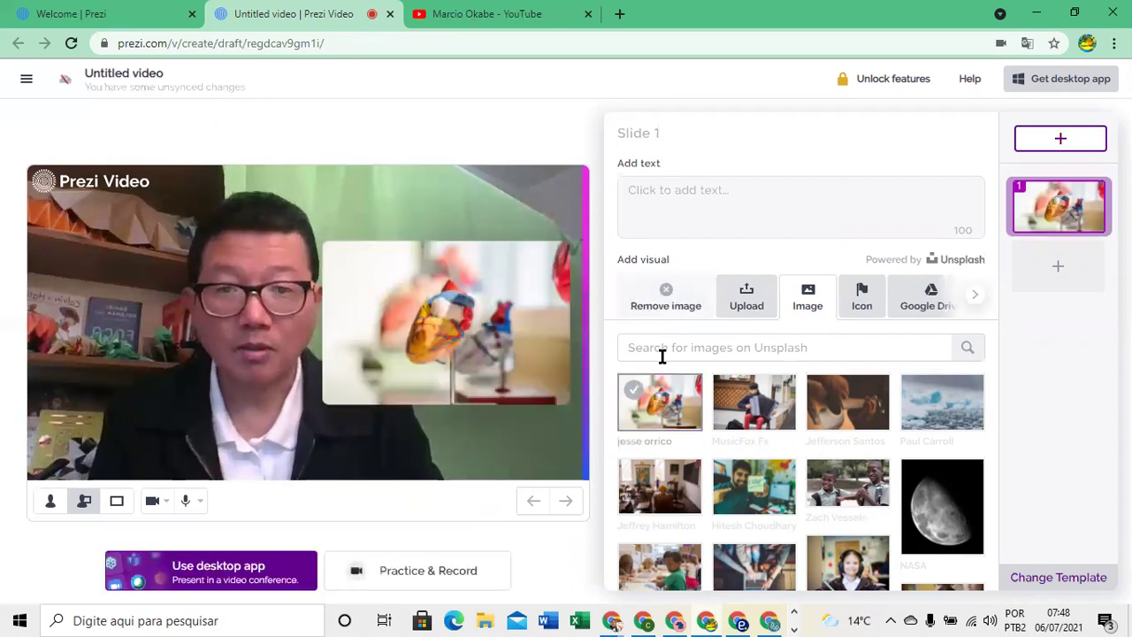
- Title slide 1 'Learning / Prezi Video', with a line break before Prezi
left_click(670, 187)
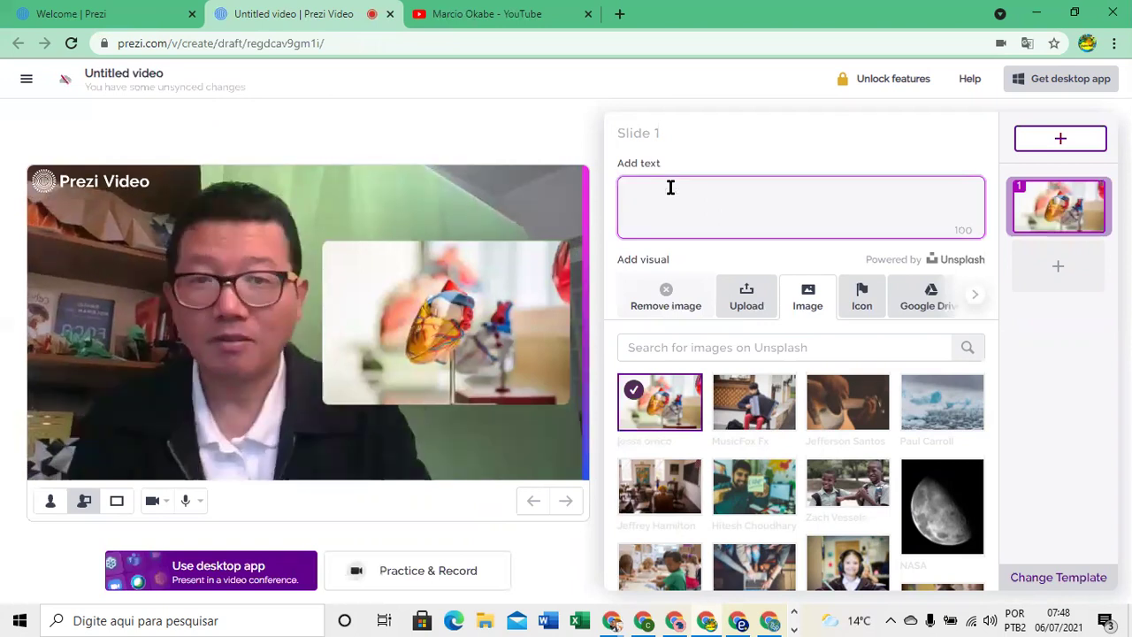
left_click(670, 187)
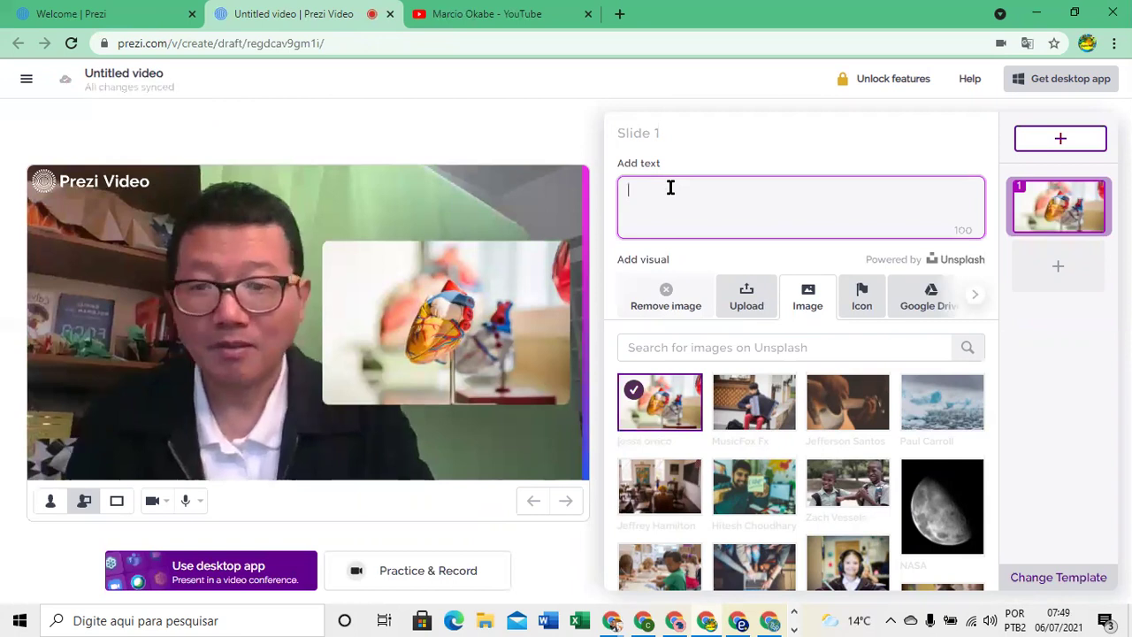
type("Learning ")
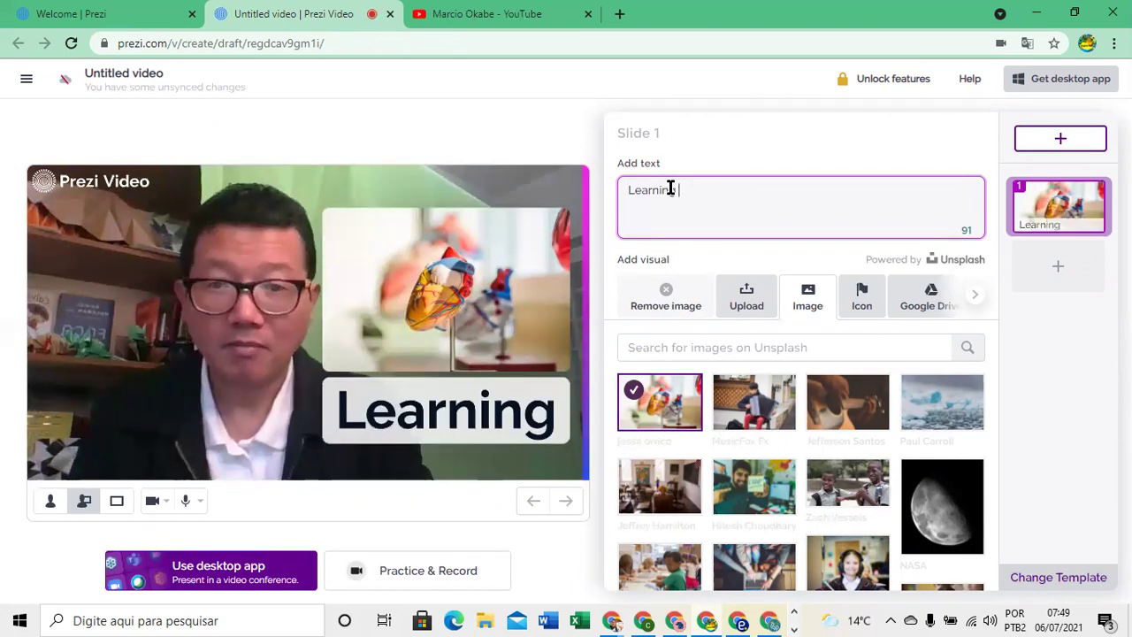
type("Prezi Video")
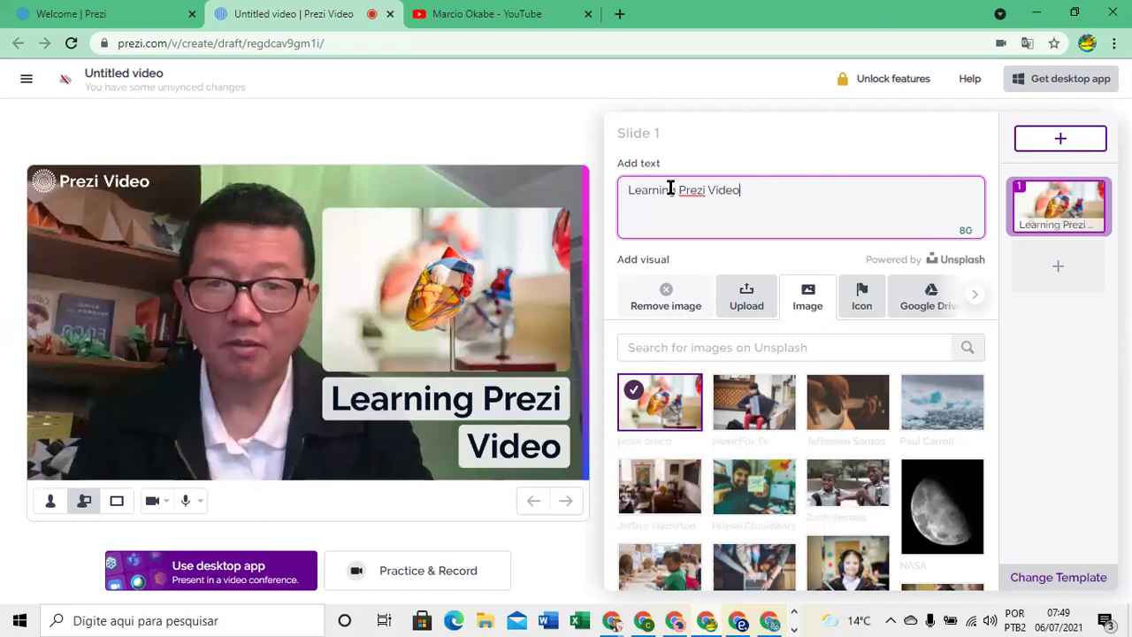
left_click(680, 189)
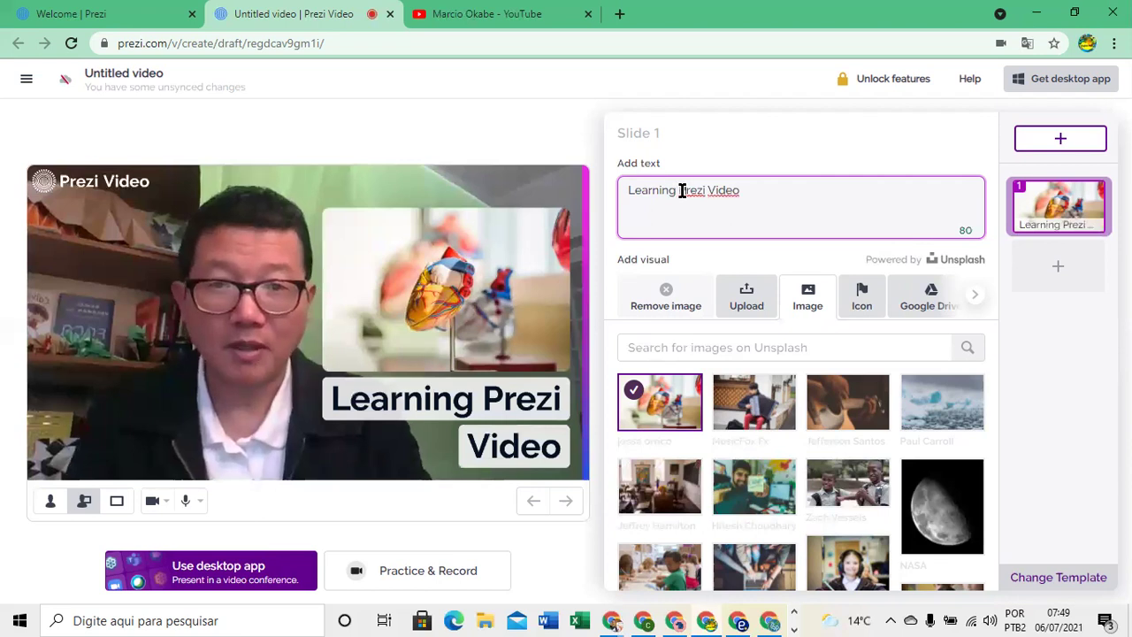
key("Return")
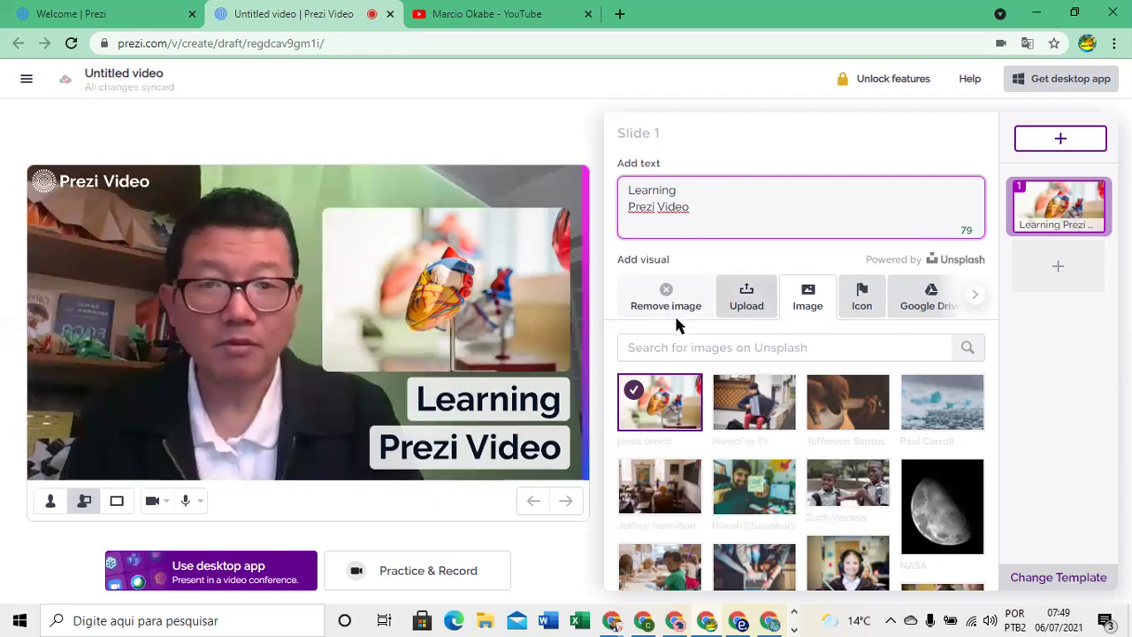
left_click(725, 299)
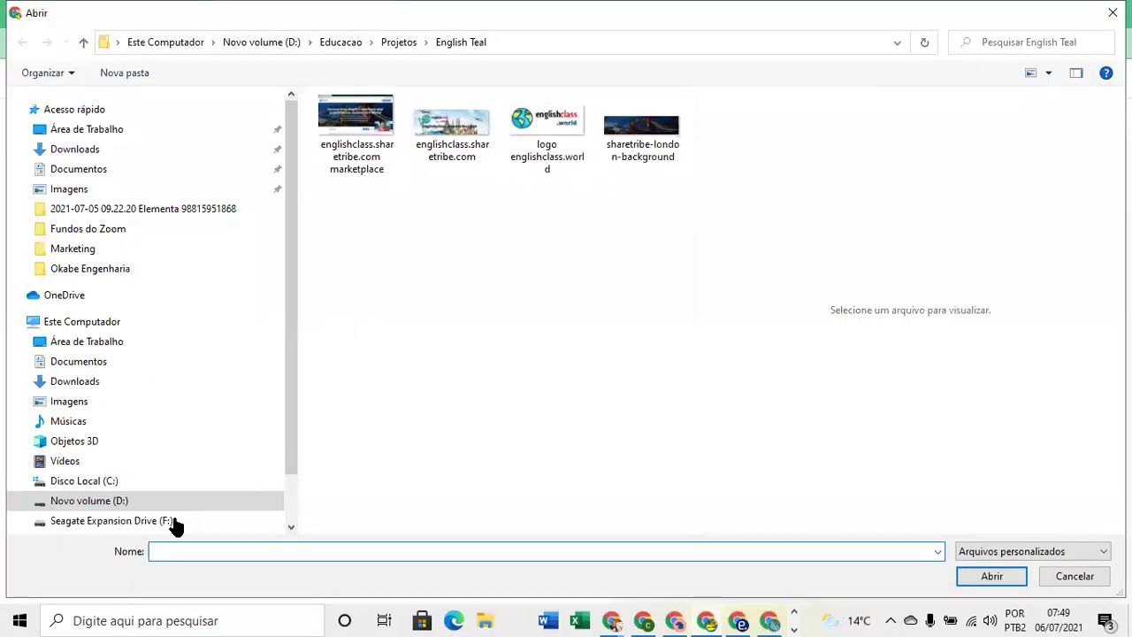
- Upload 'sbap ideia 2' from D:\SBAP\Marketing as slide 1's image
left_click(121, 502)
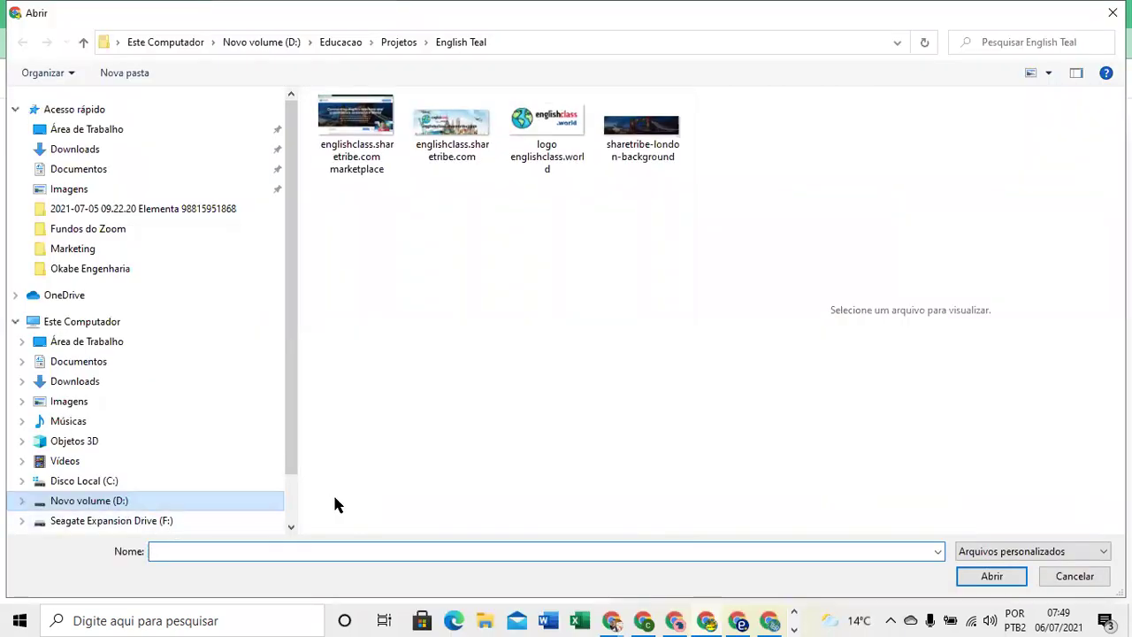
left_click(349, 465)
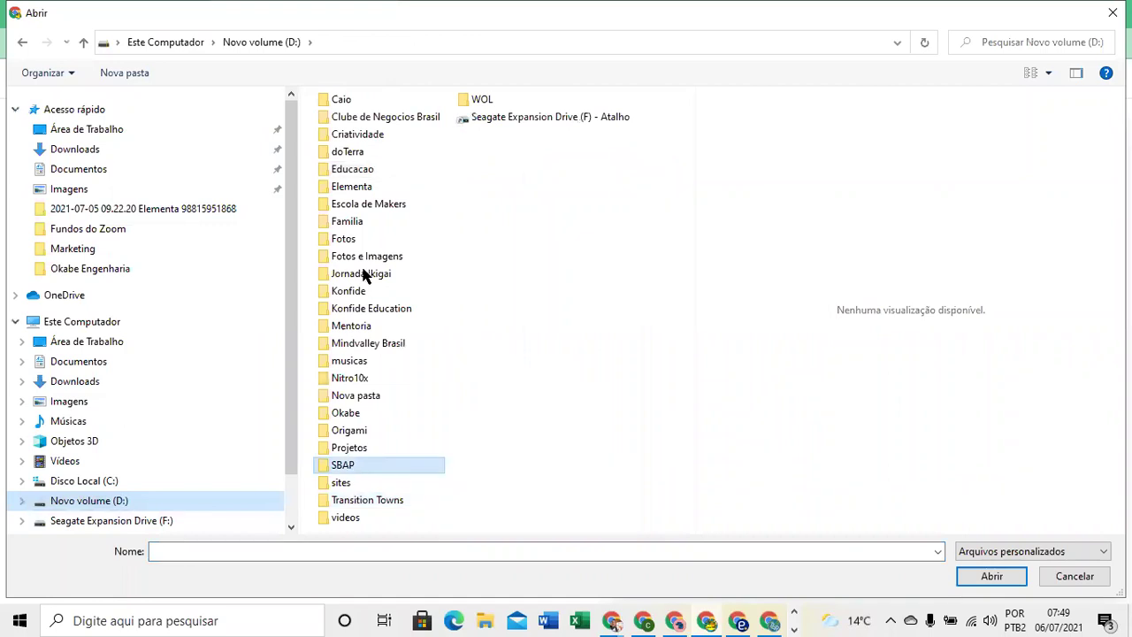
key("Return")
double_click(365, 211)
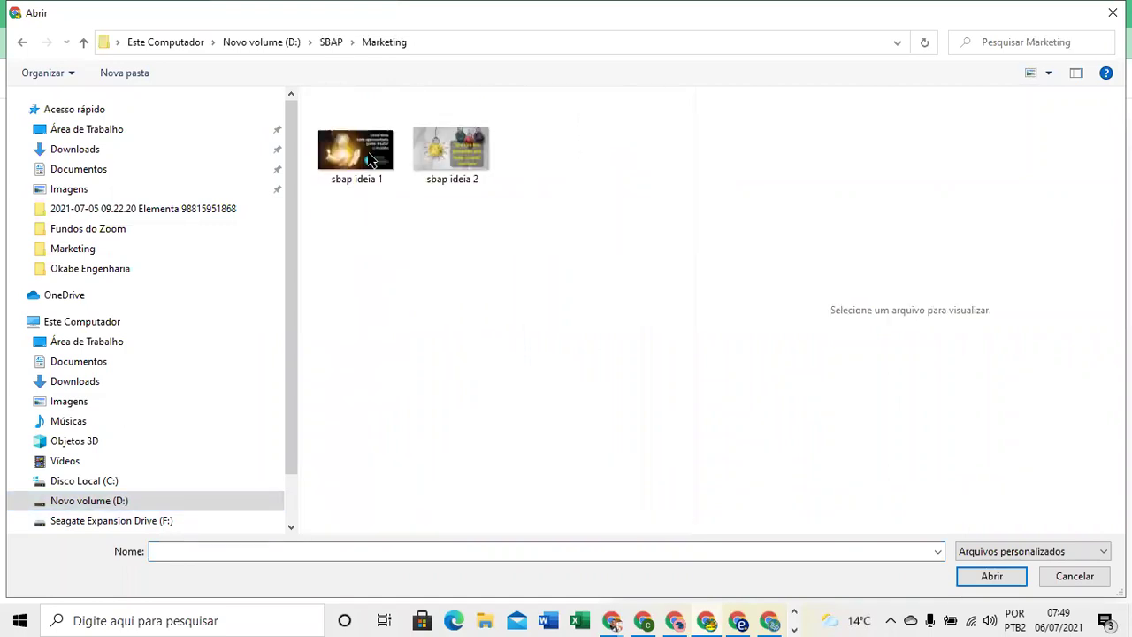
double_click(448, 162)
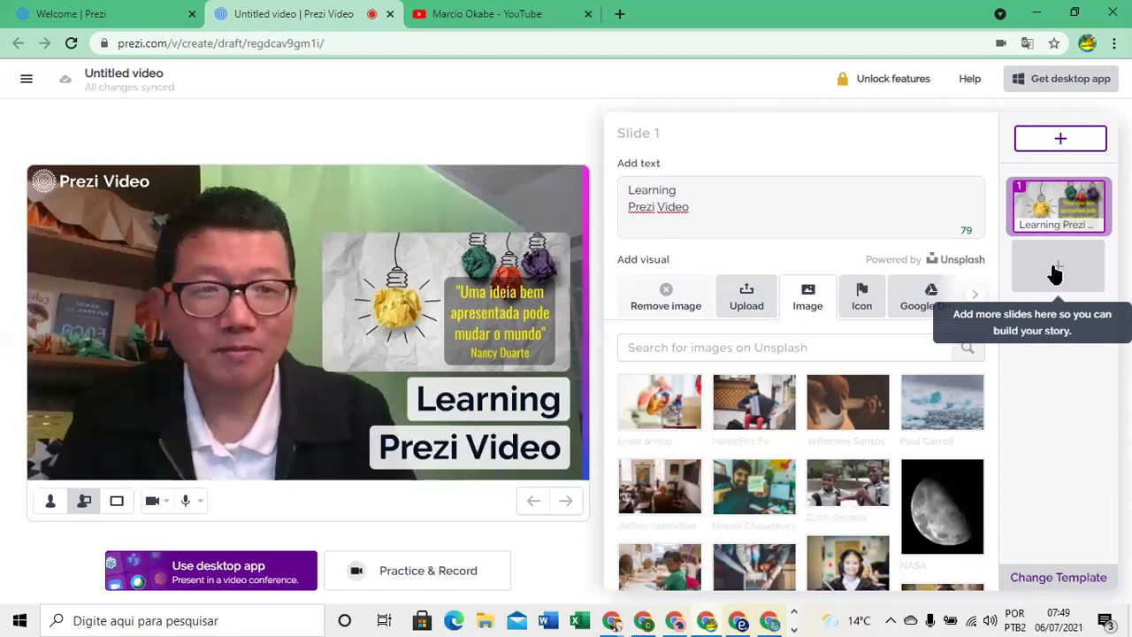
- Add a second slide using the LIKE icon from the Icon tab
left_click(1056, 274)
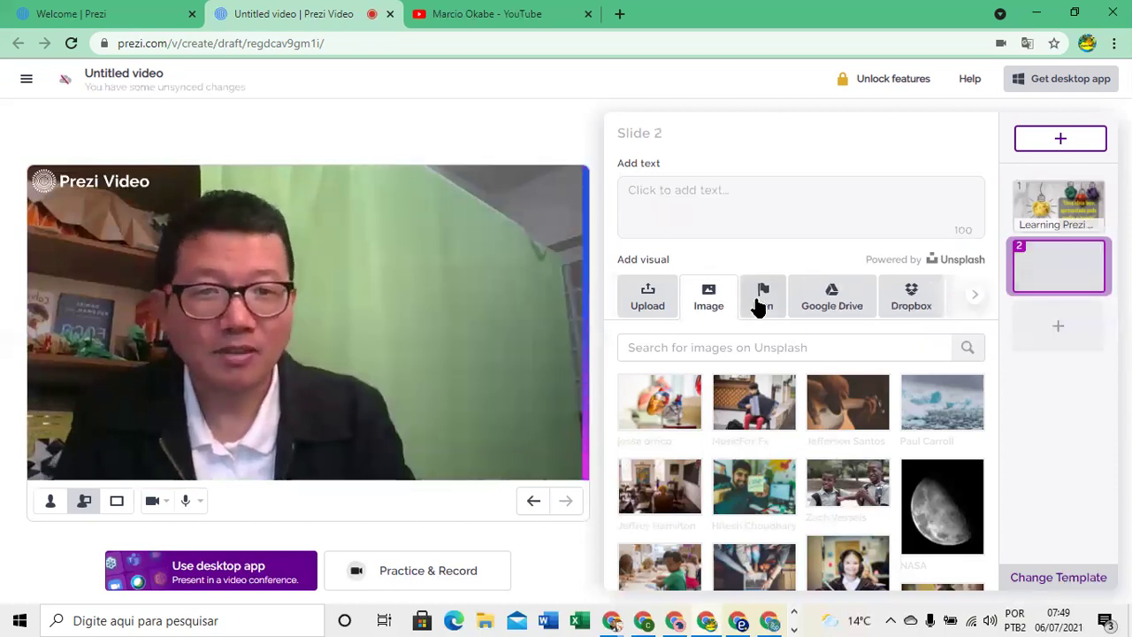
left_click(758, 303)
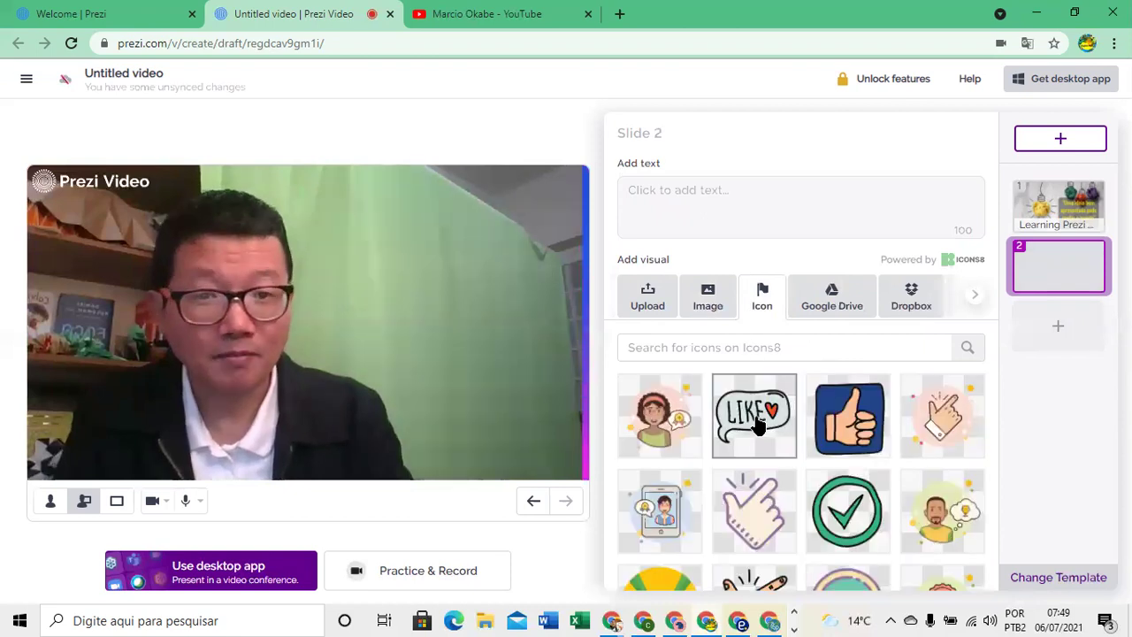
left_click(758, 425)
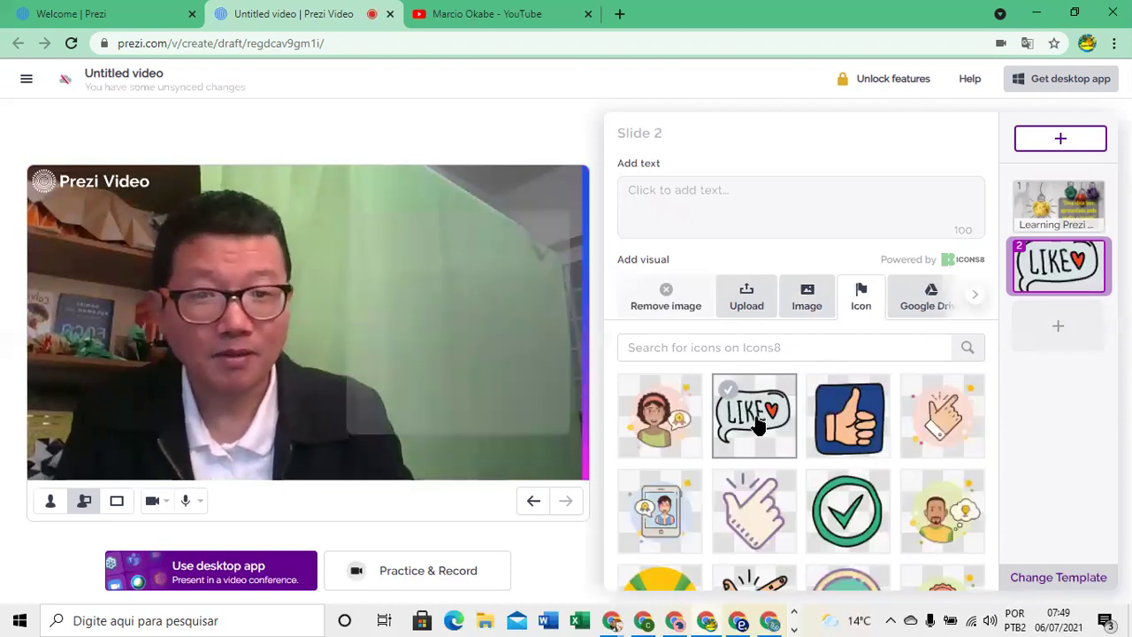
- Caption slide 2 'Did yo love Prezi?' and add an empty third slide
left_click(683, 199)
type("Did")
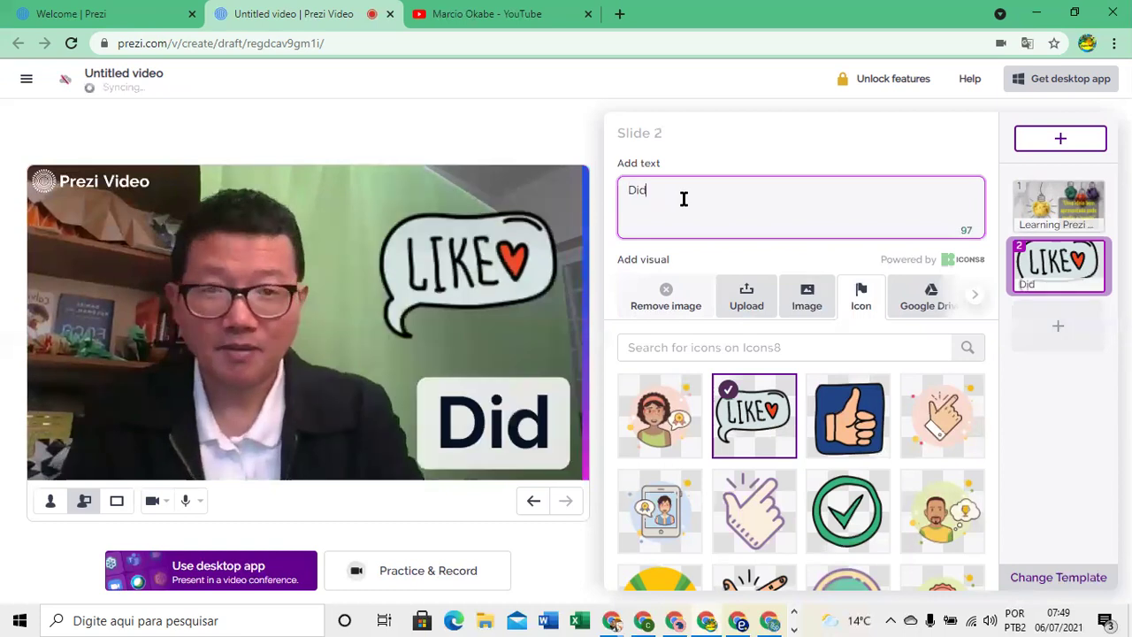
type(" yo ")
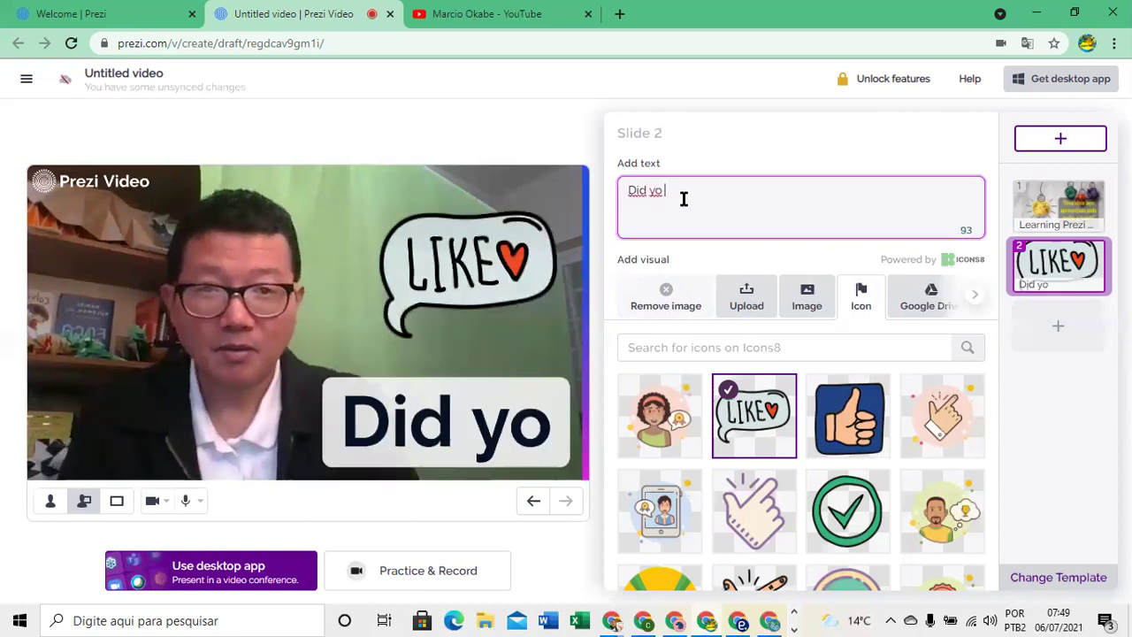
type("love Prezi")
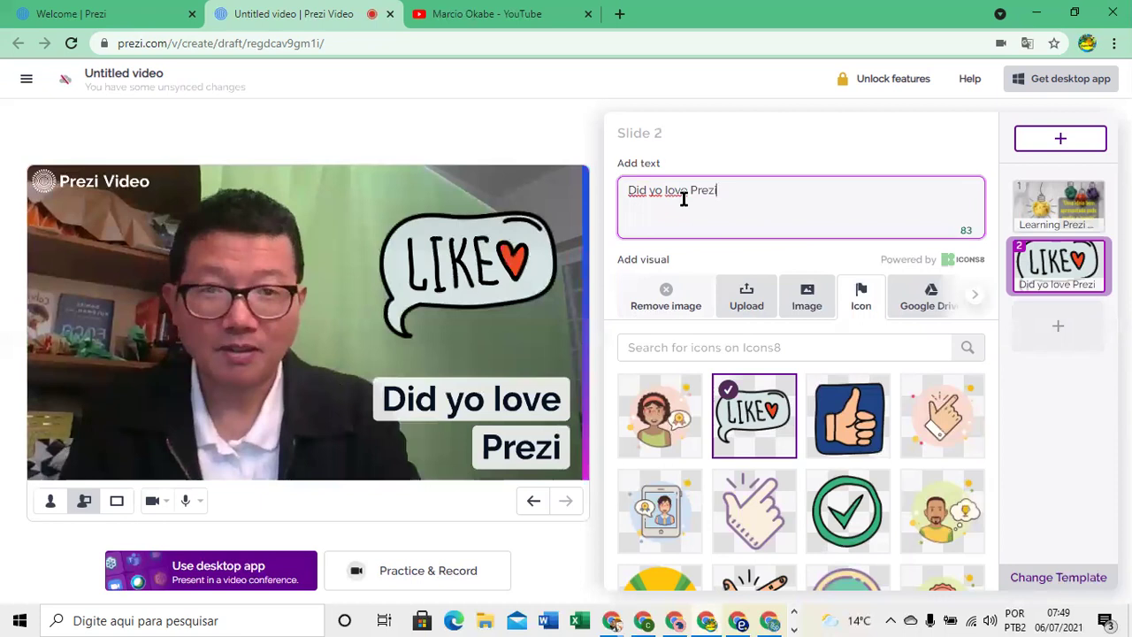
type("?")
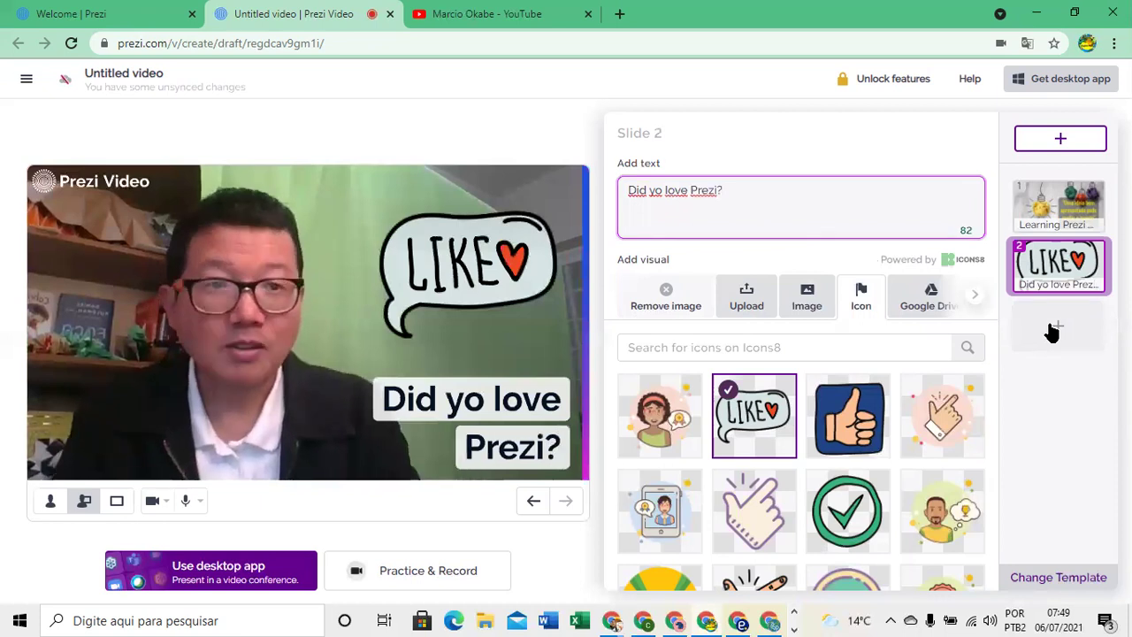
left_click(1048, 328)
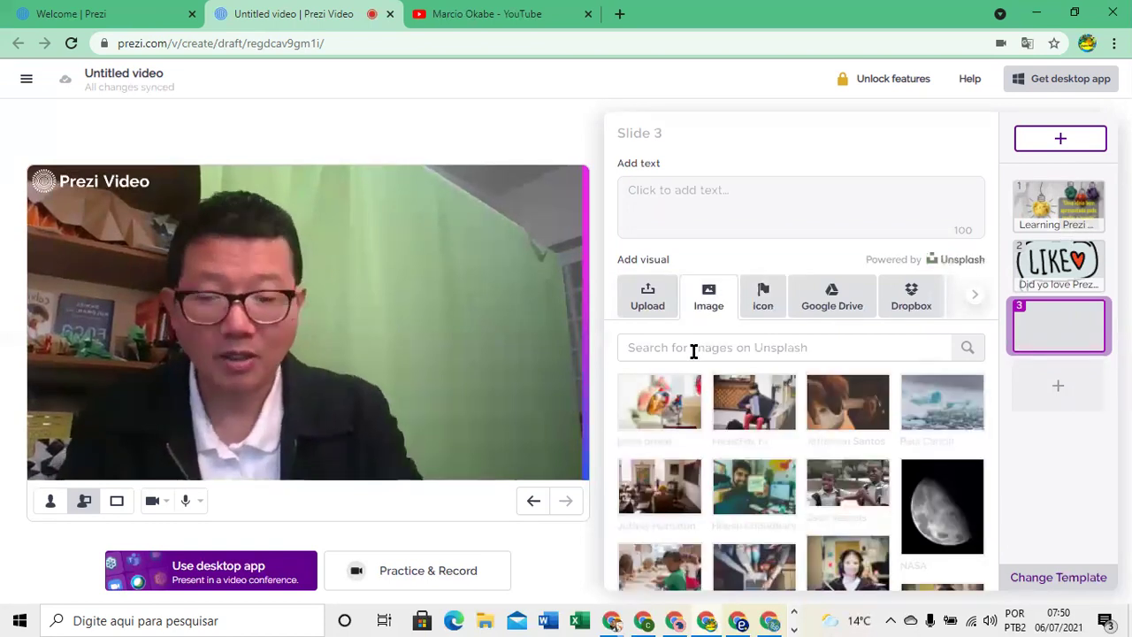
- Search Unsplash stock photos for 'sunset', then 'london', and clear the search
left_click(693, 351)
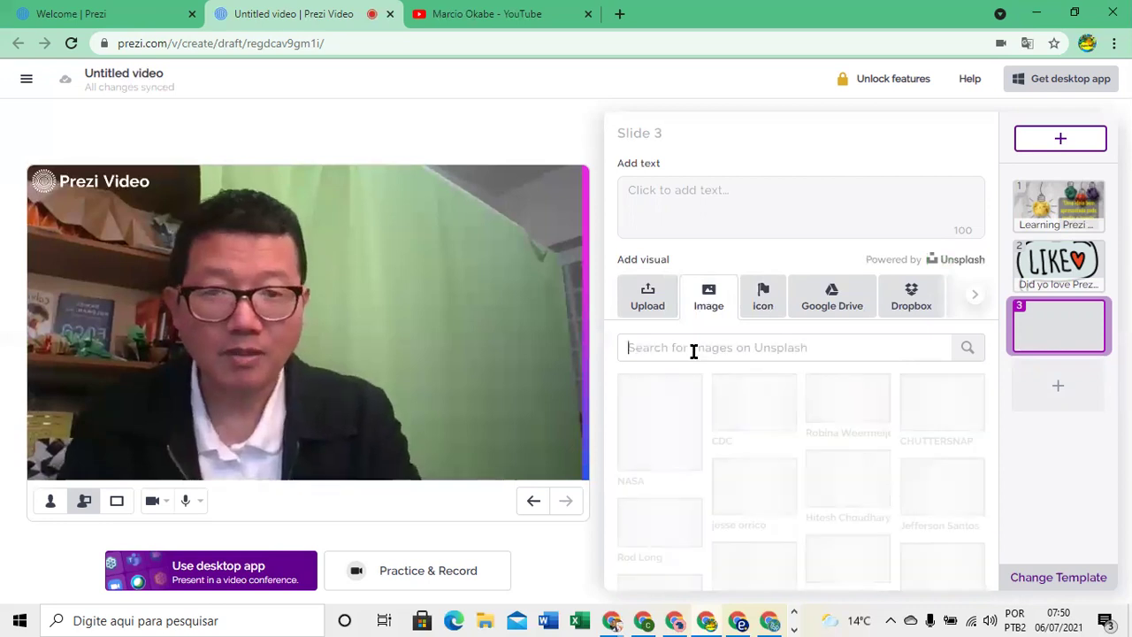
type("sunset")
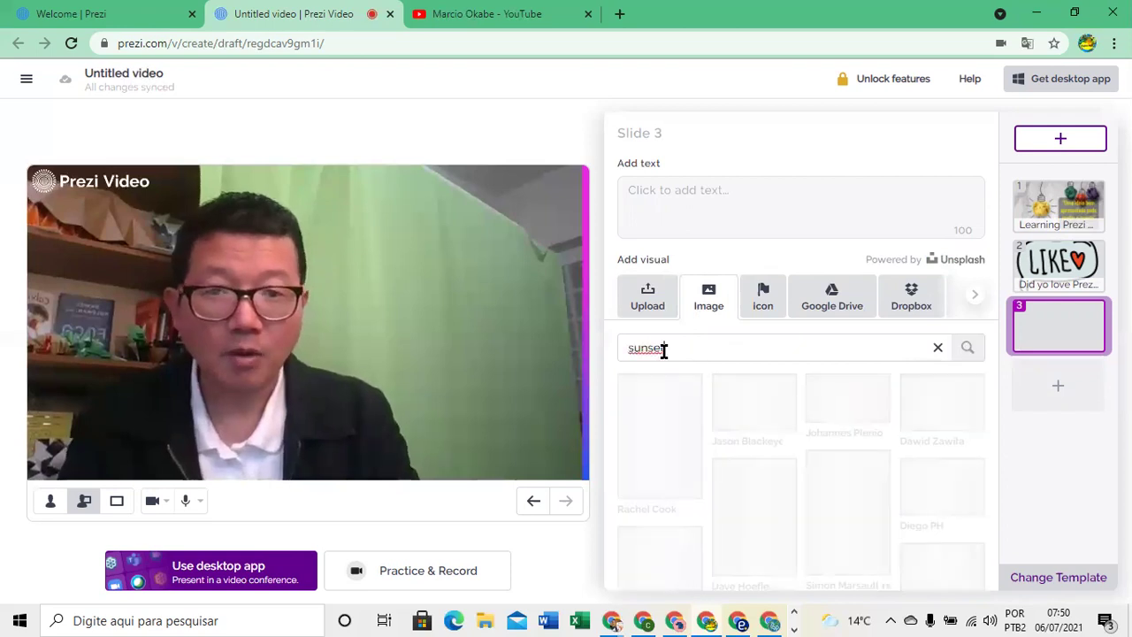
key("ctrl+a")
type("londo")
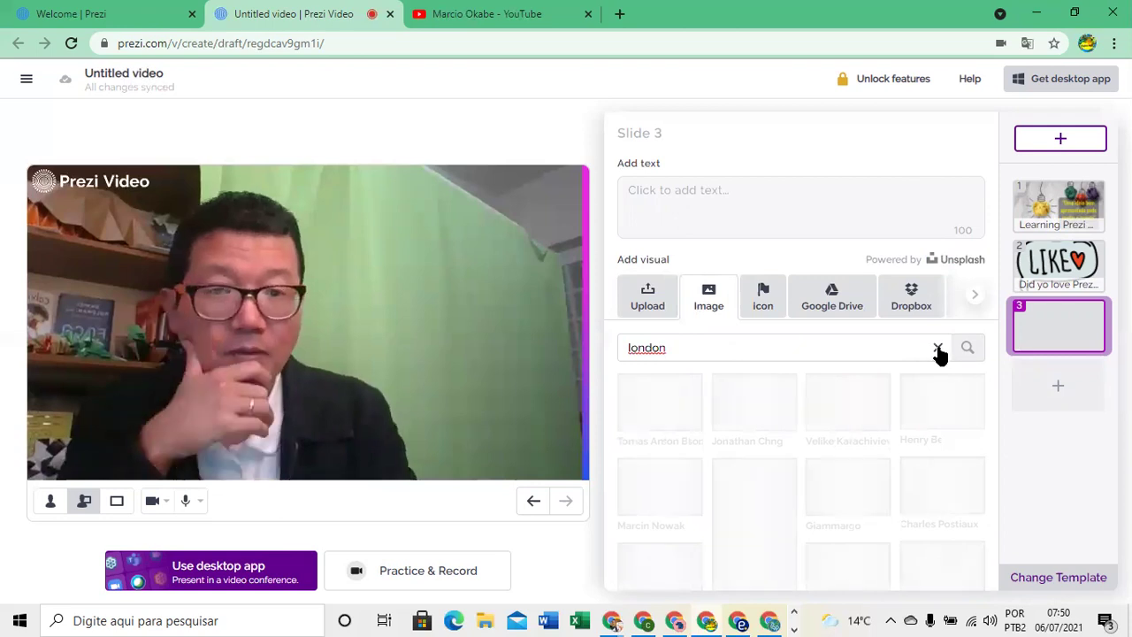
left_click(935, 347)
left_click(937, 348)
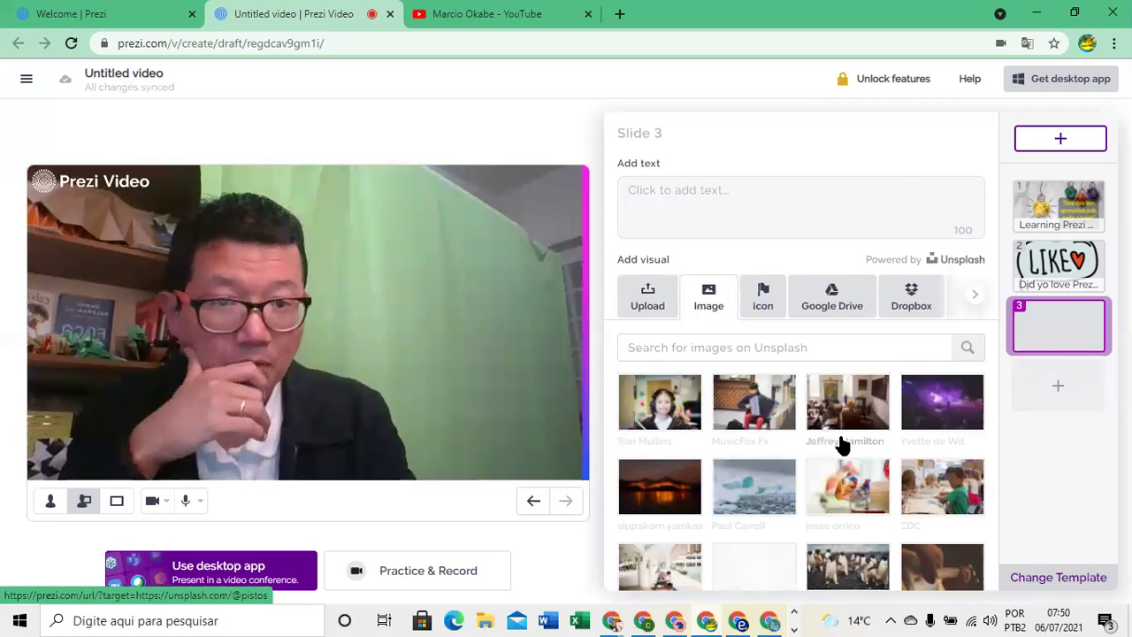
- Google 'london' in a new tab and switch to image results
left_click(620, 15)
type("lon")
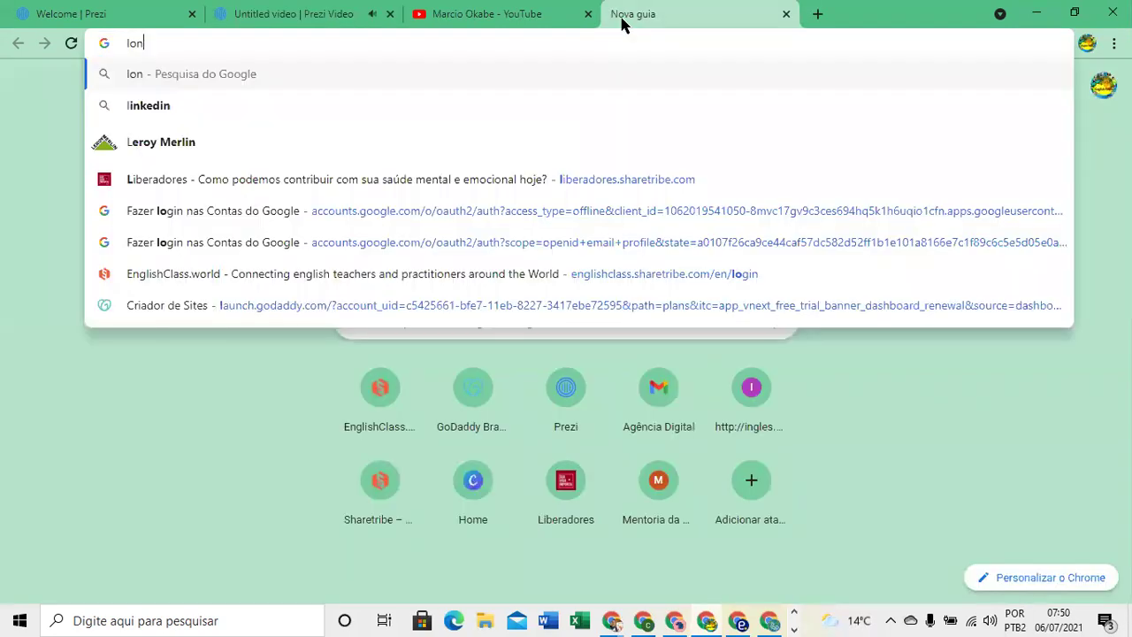
type("don")
key("Return")
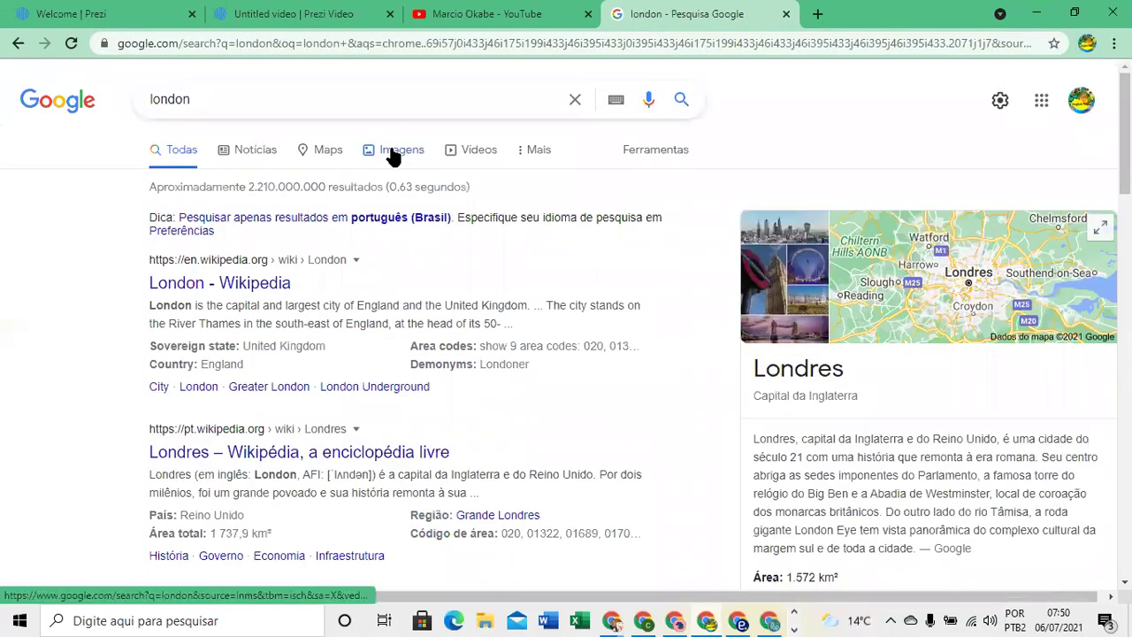
left_click(393, 152)
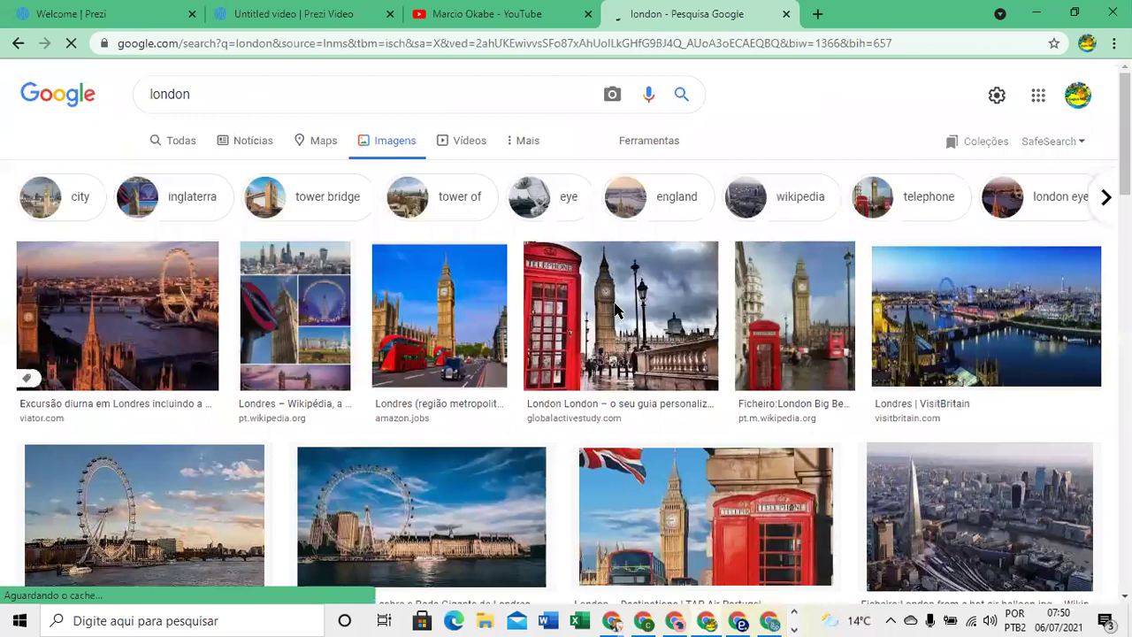
- Copy the red telephone box with Big Ben image via Copiar imagem
left_click(617, 309)
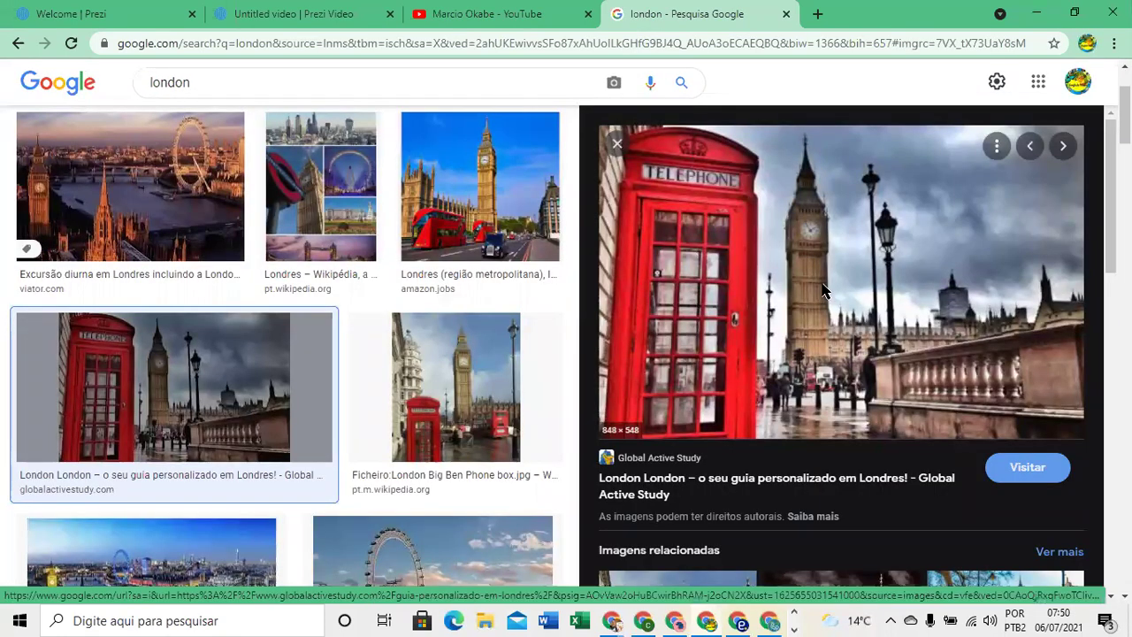
right_click(821, 284)
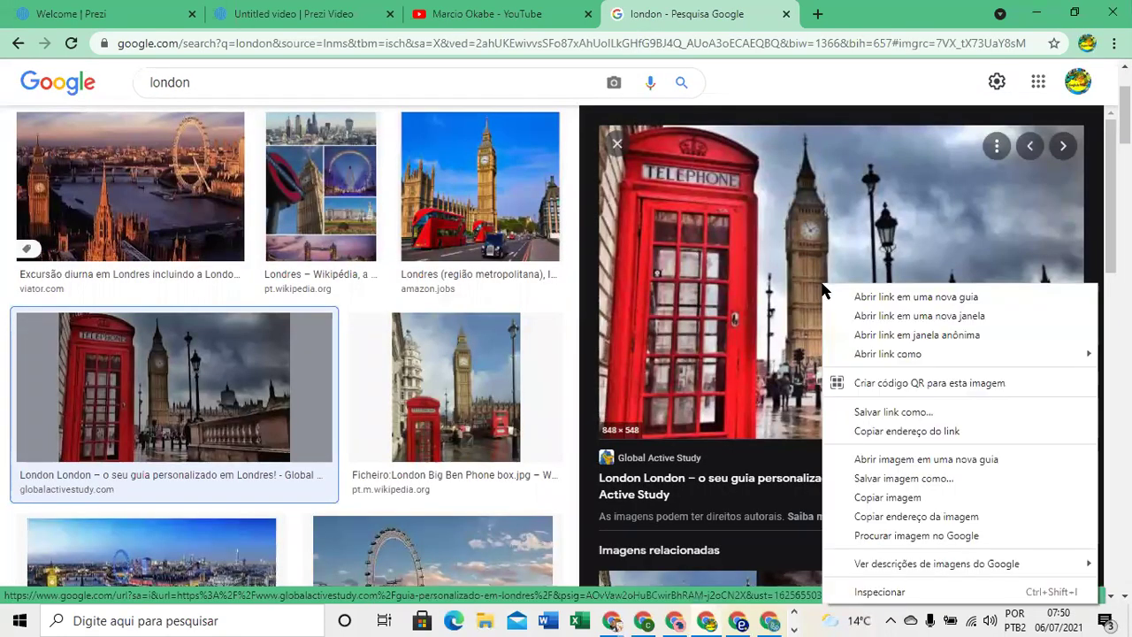
left_click(887, 498)
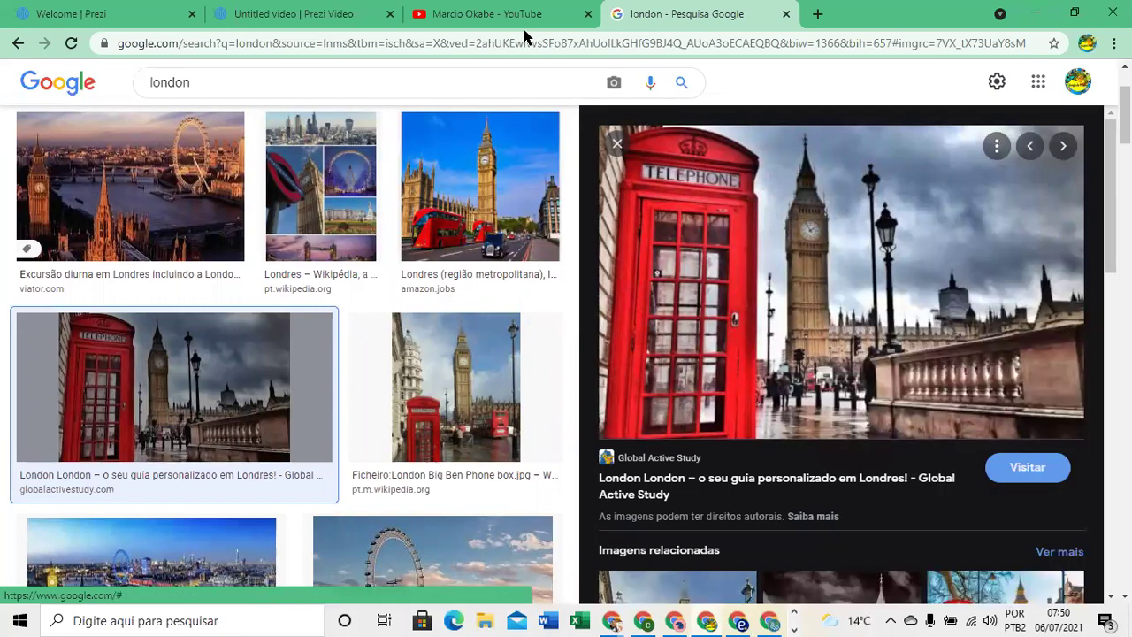
- Paste the London phone box photo onto slide 3 and caption it 'Let's study english'
left_click(314, 16)
mouse_move(450, 286)
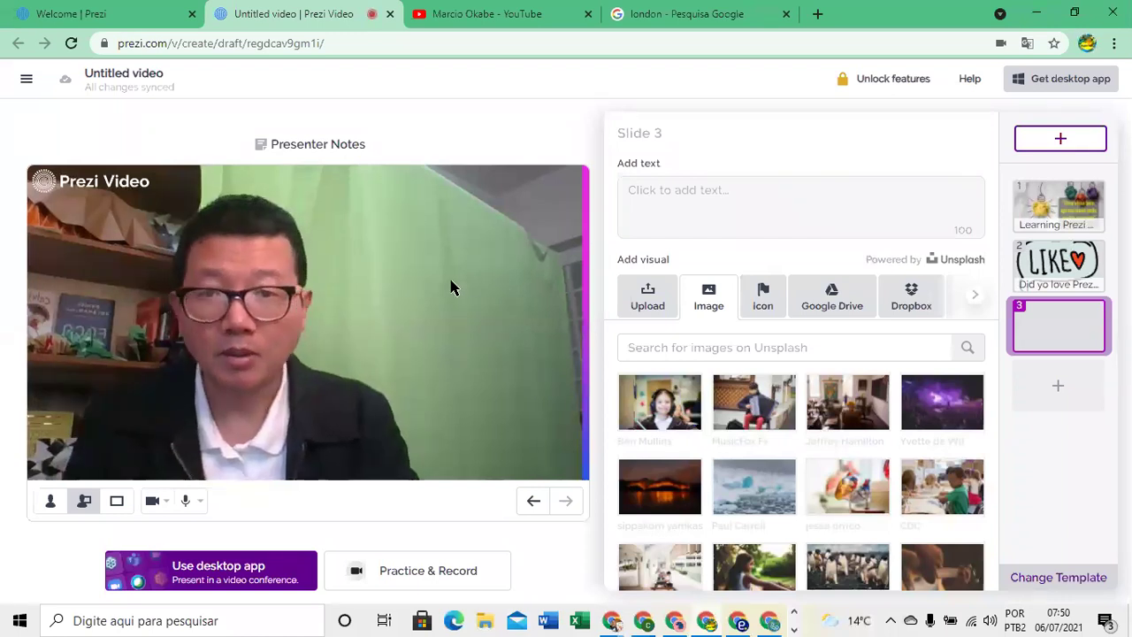
key("ctrl+v")
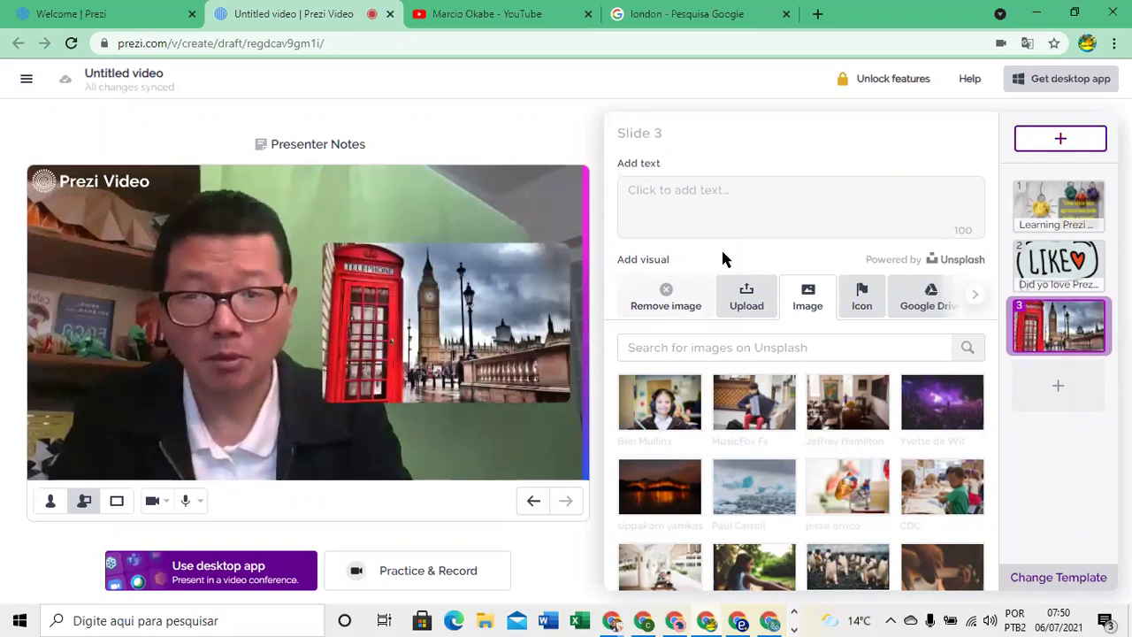
left_click(697, 182)
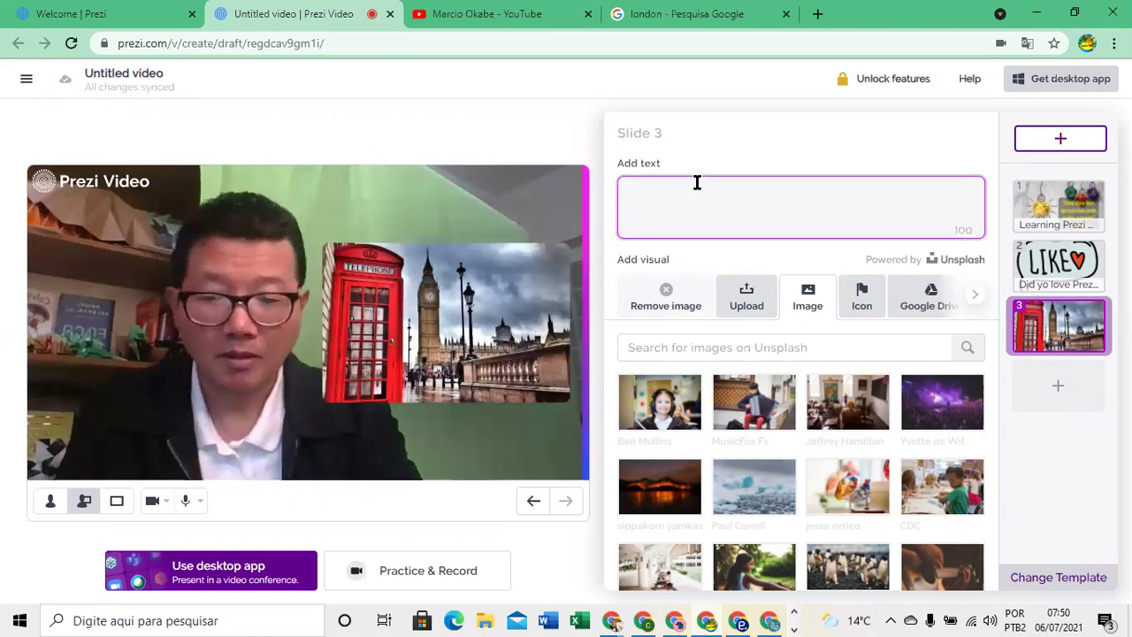
type("Let-s")
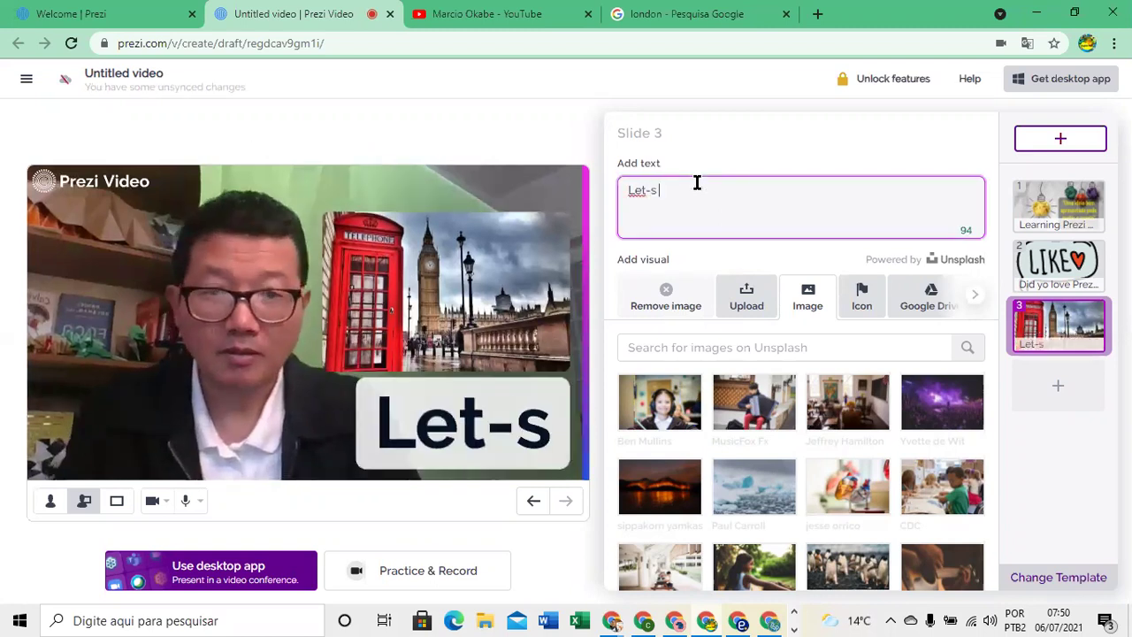
key("BackSpace")
key("BackSpace")
key("BackSpace")
type("t")
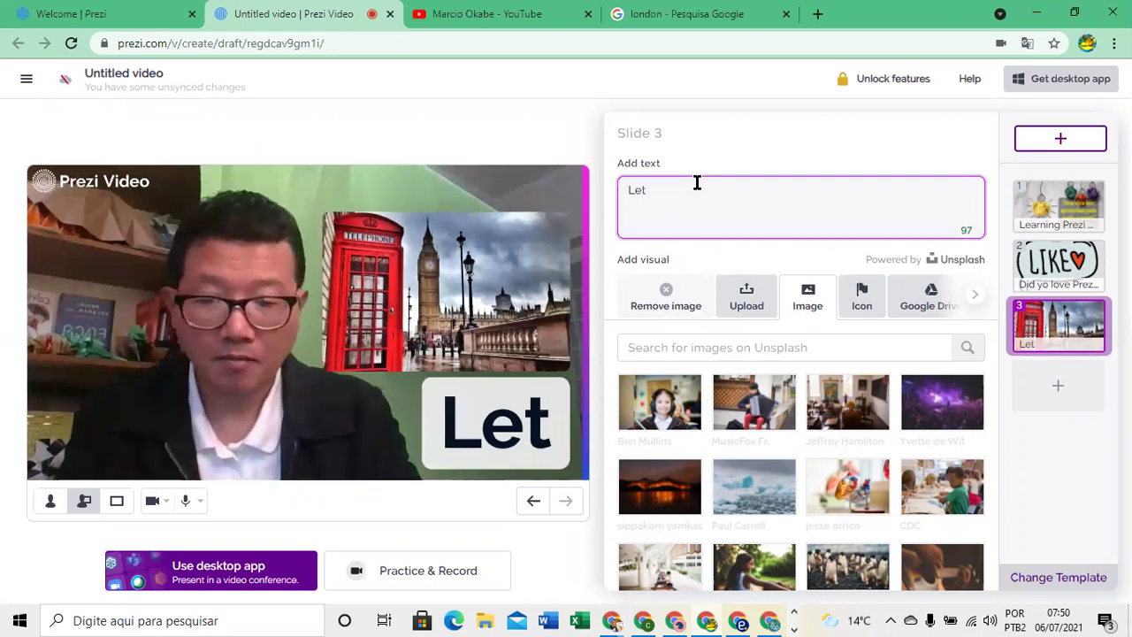
type("'s s")
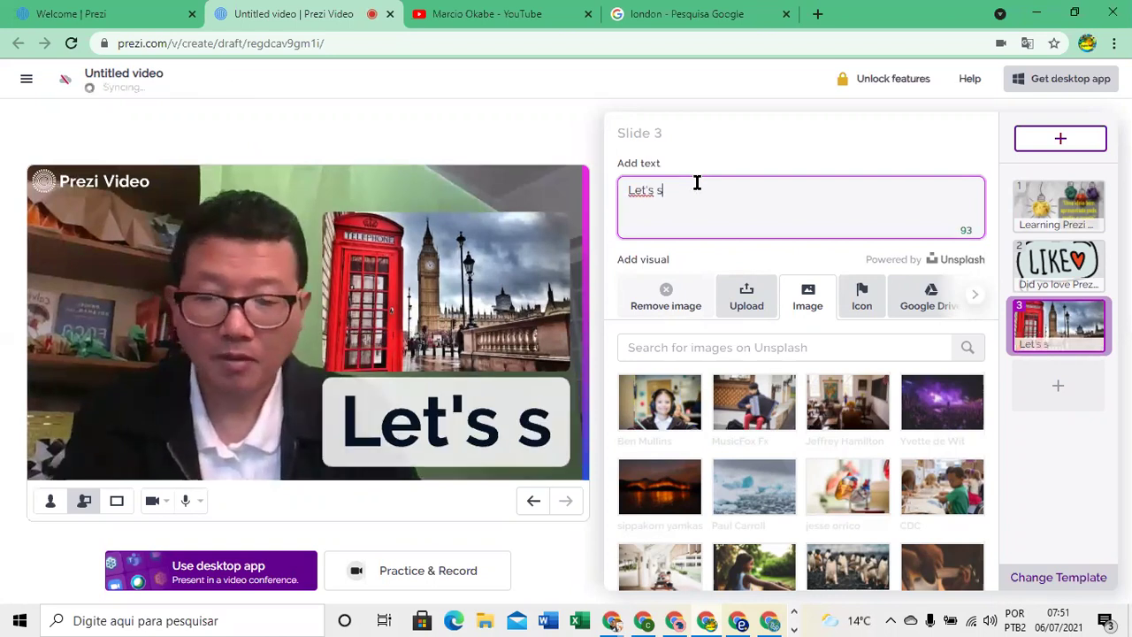
type("tudy")
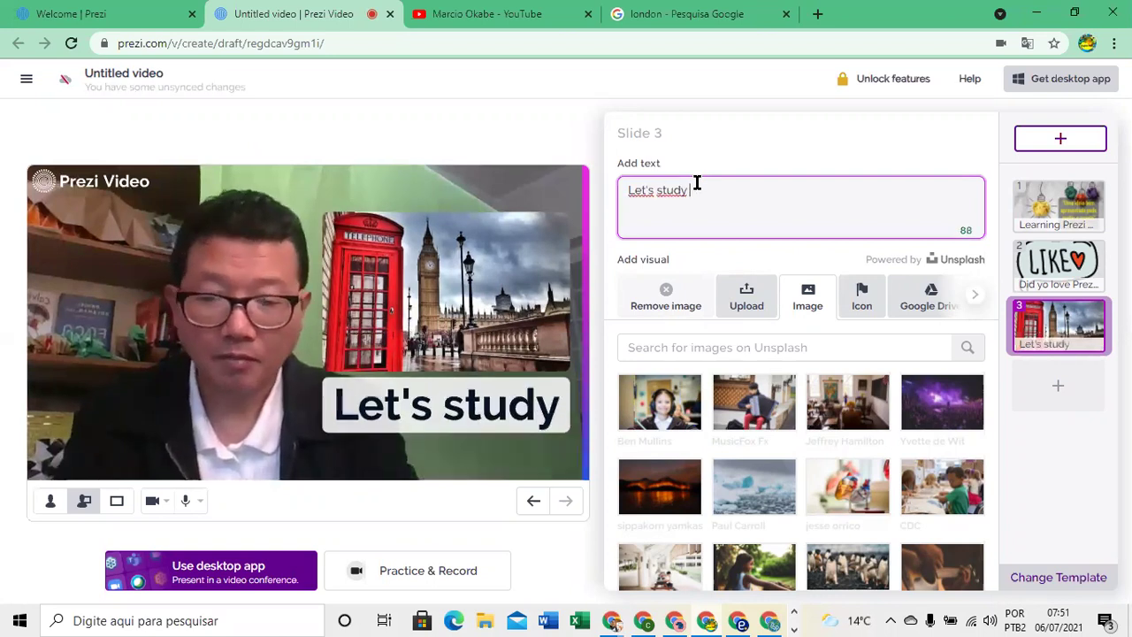
type(" english")
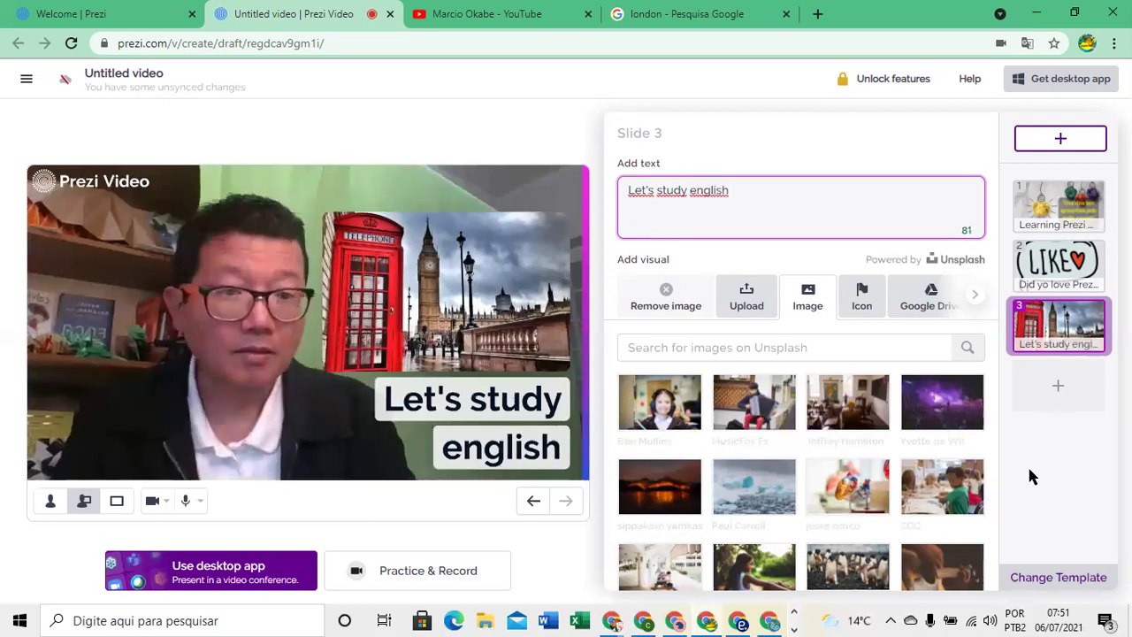
left_click(425, 576)
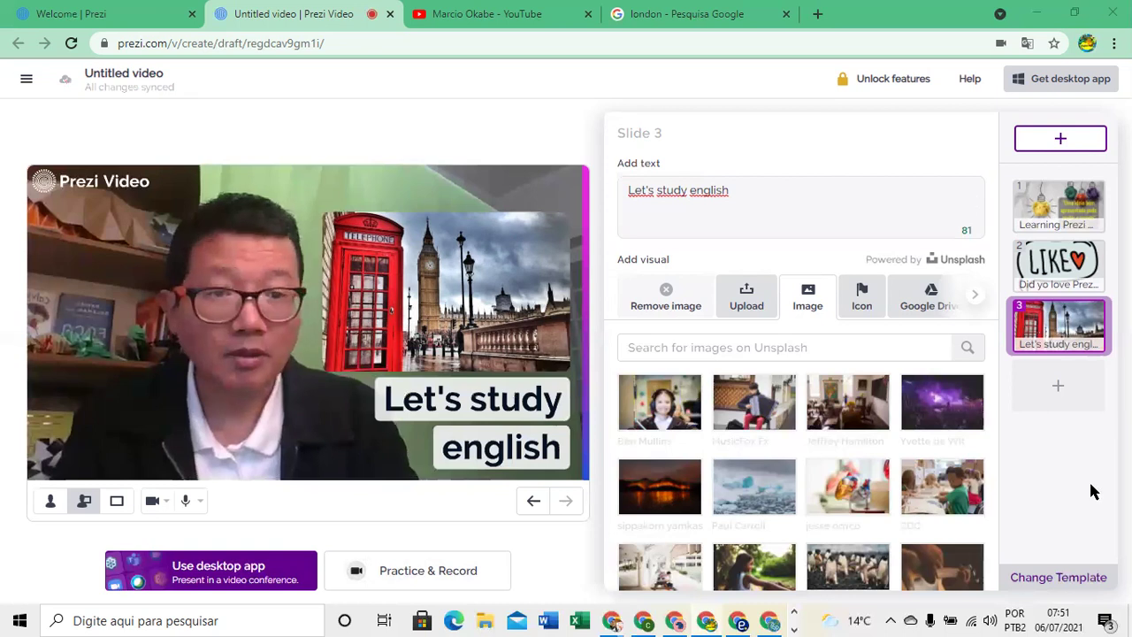
- Enter Practice & Record, briefly play and skip the tips video, then close it
left_click(421, 575)
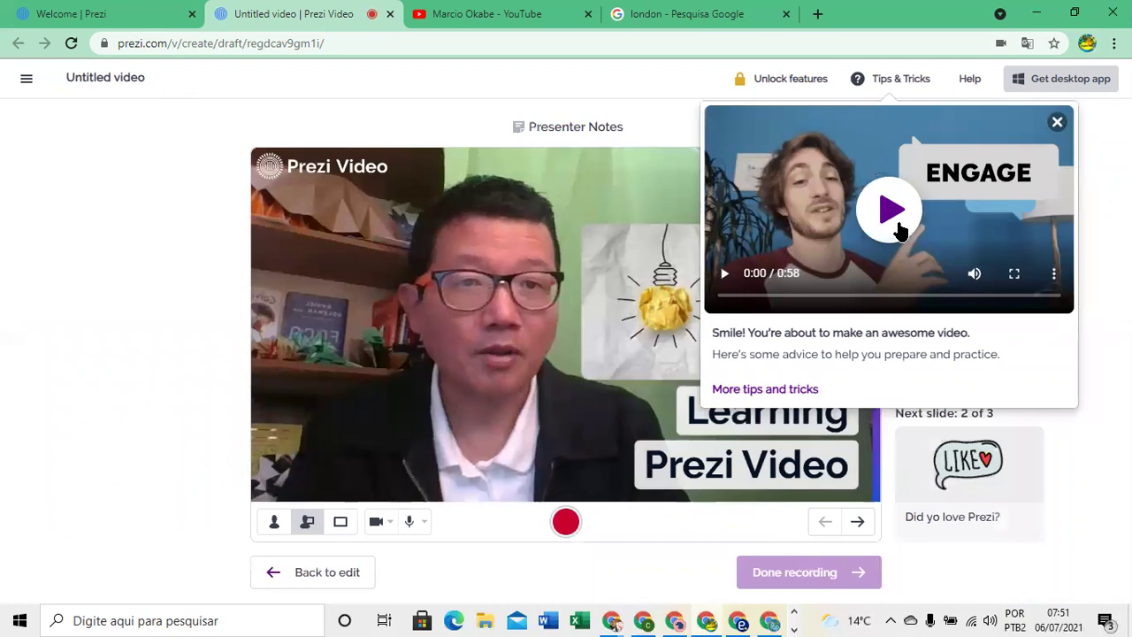
left_click(890, 219)
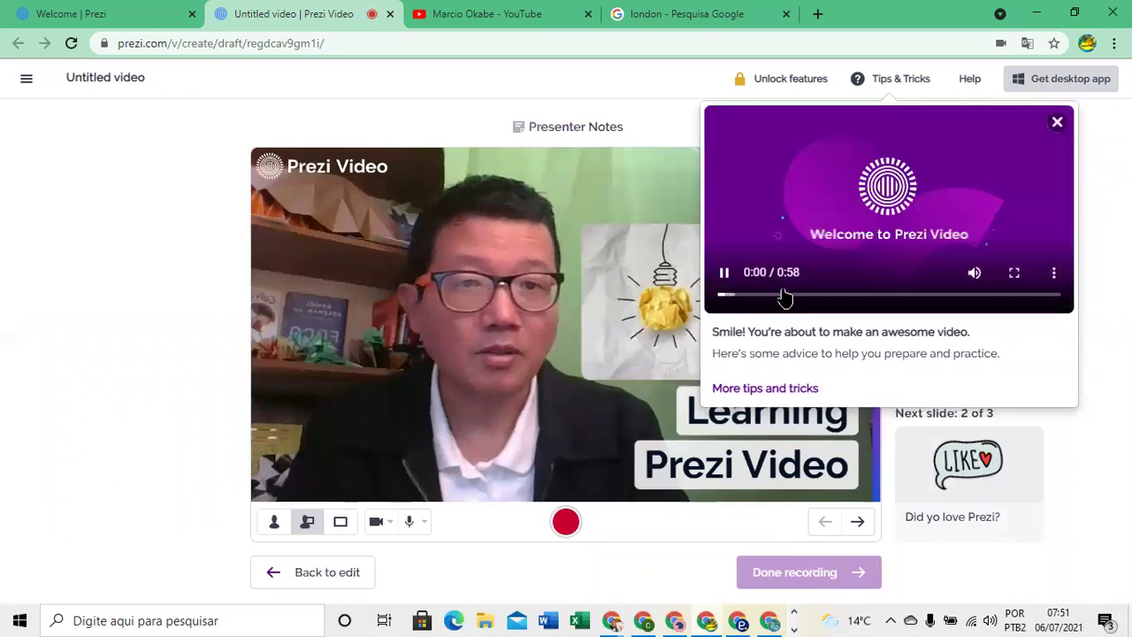
left_click(829, 295)
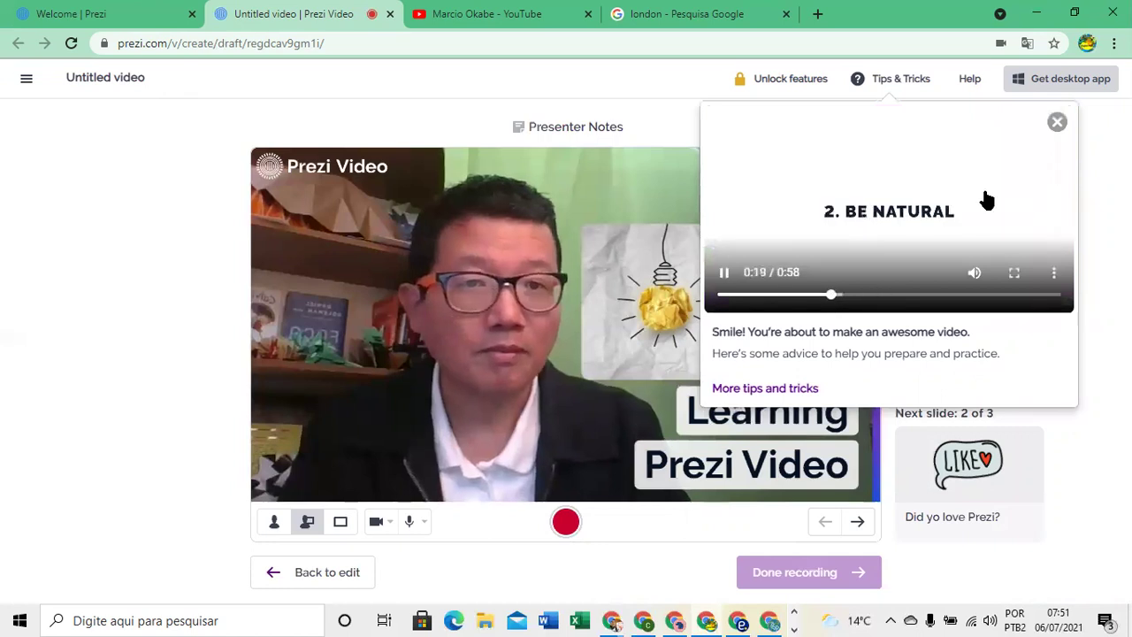
left_click(1056, 123)
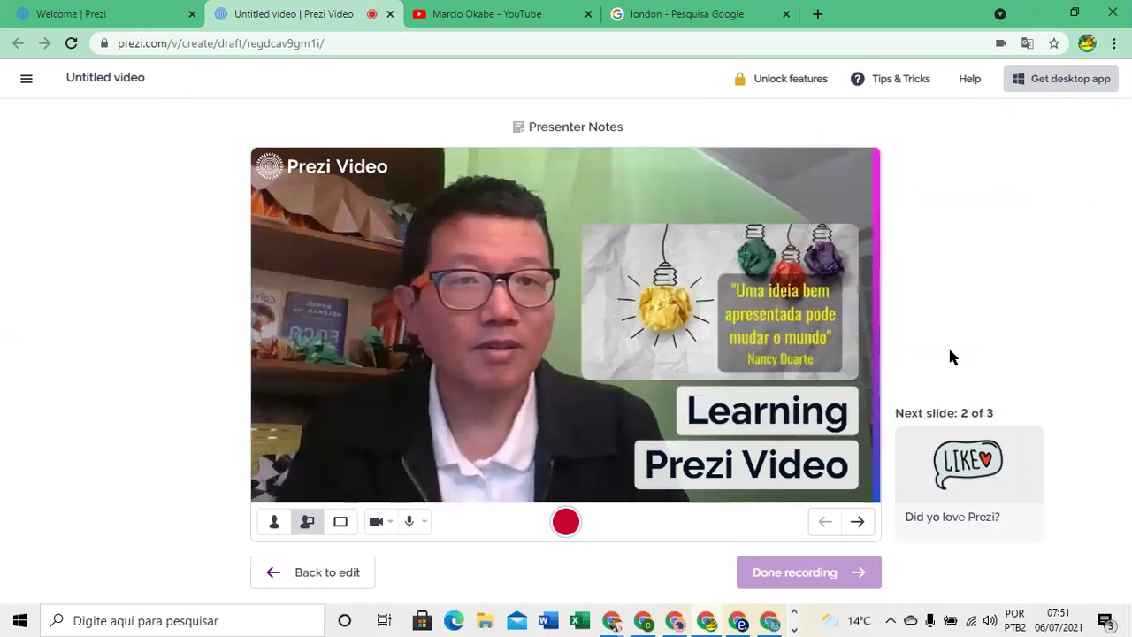
left_click(858, 523)
left_click(858, 524)
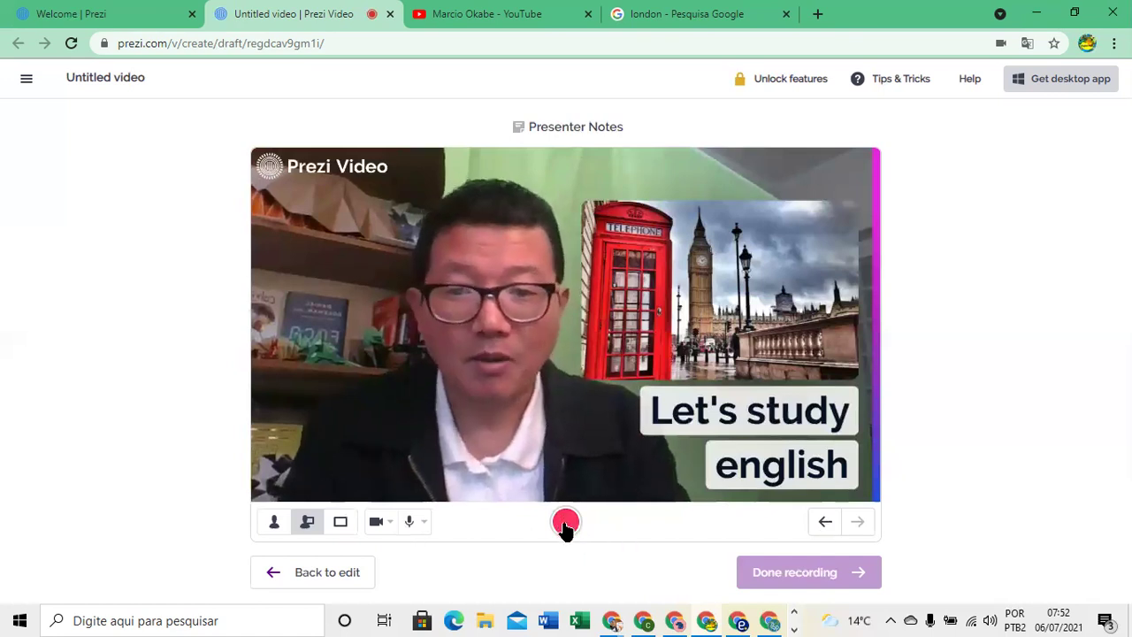
left_click(823, 522)
left_click(823, 521)
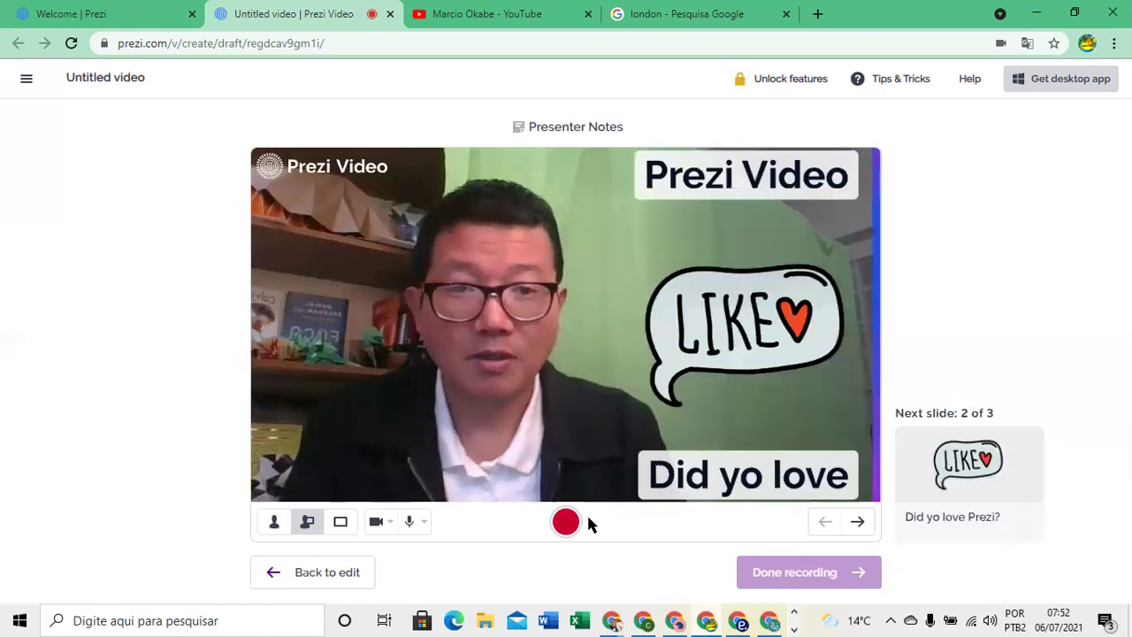
- Record a take advancing through slides 2 and 3, then finish recording
left_click(565, 524)
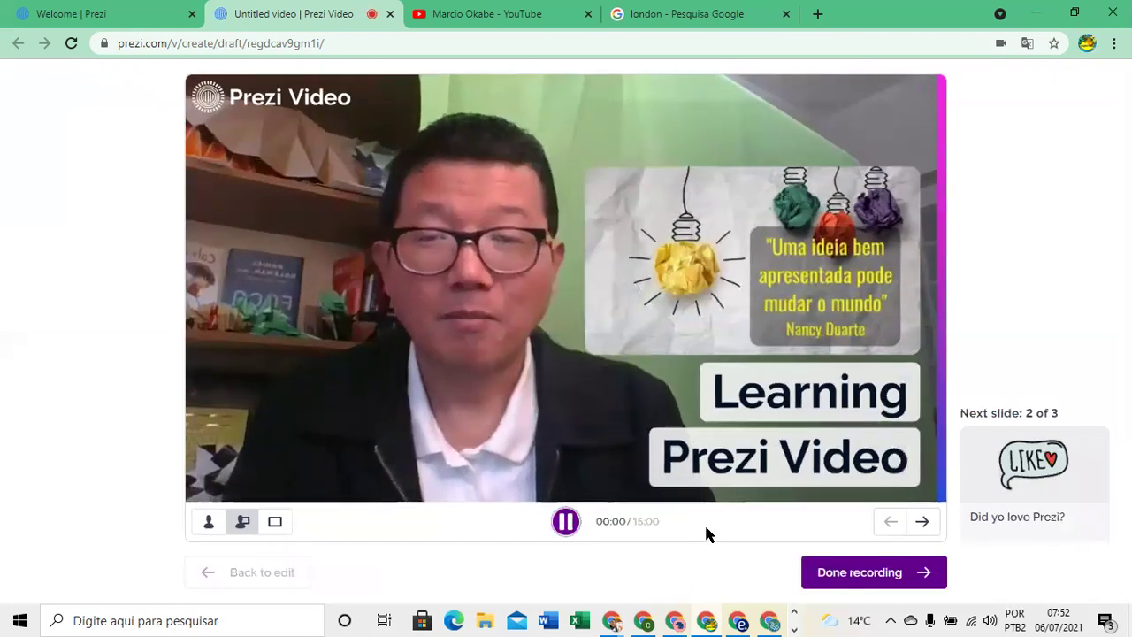
left_click(921, 523)
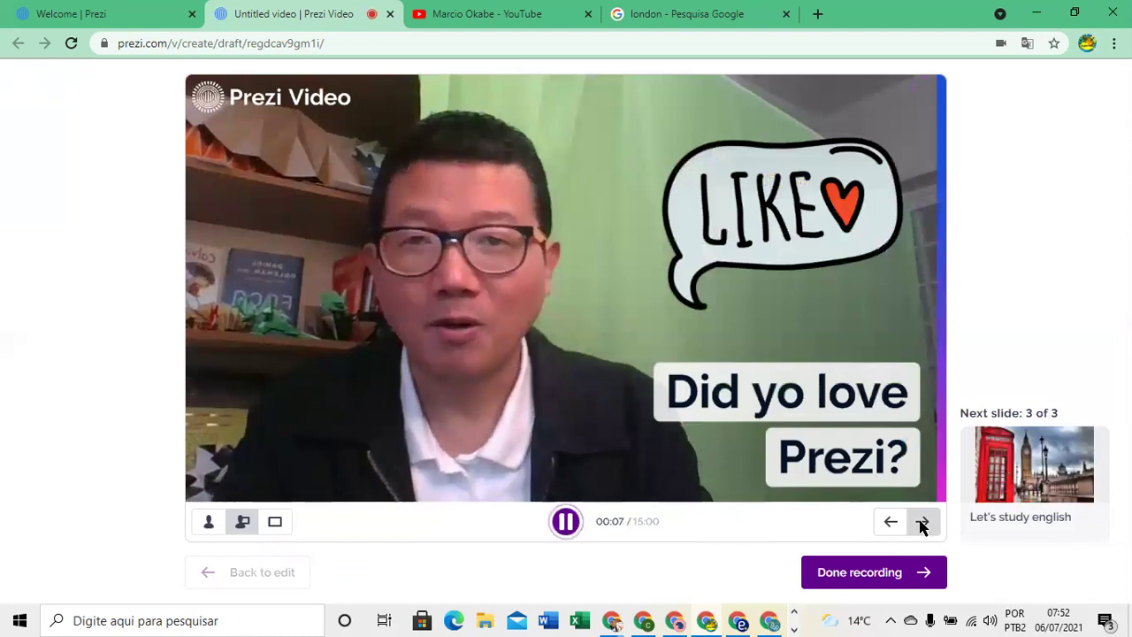
left_click(921, 523)
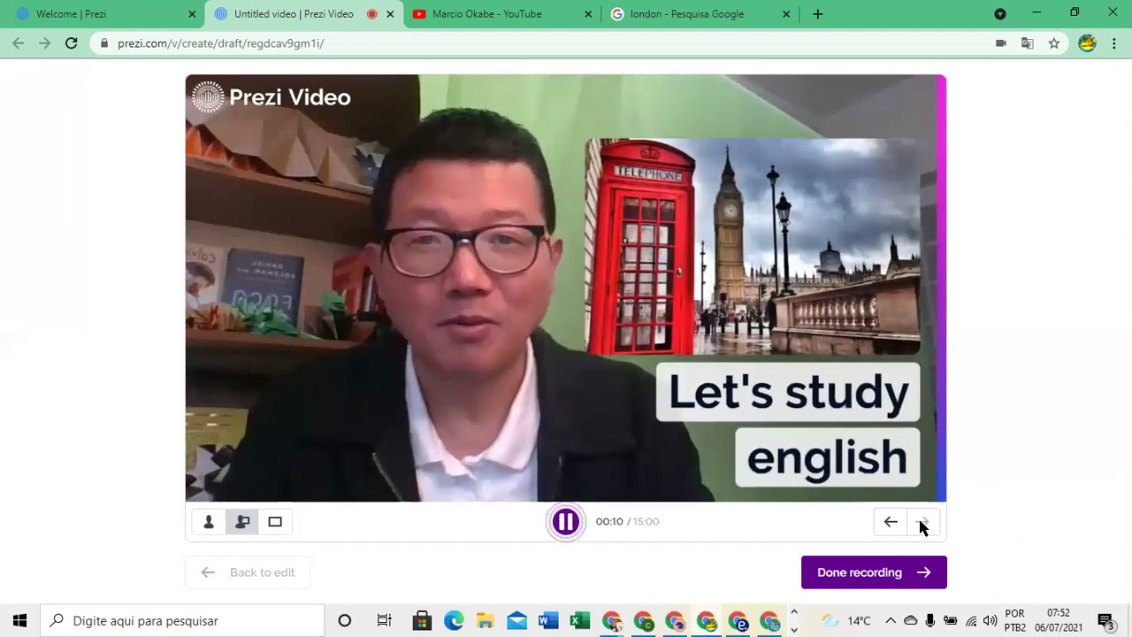
left_click(862, 575)
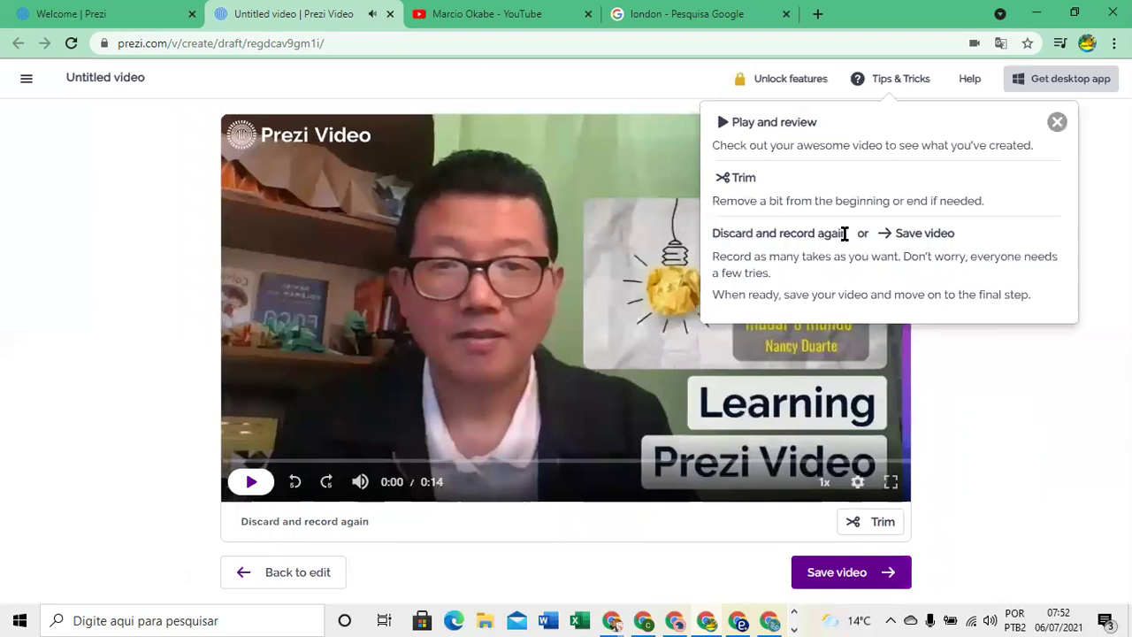
- Save the recorded take from the review screen
left_click(859, 576)
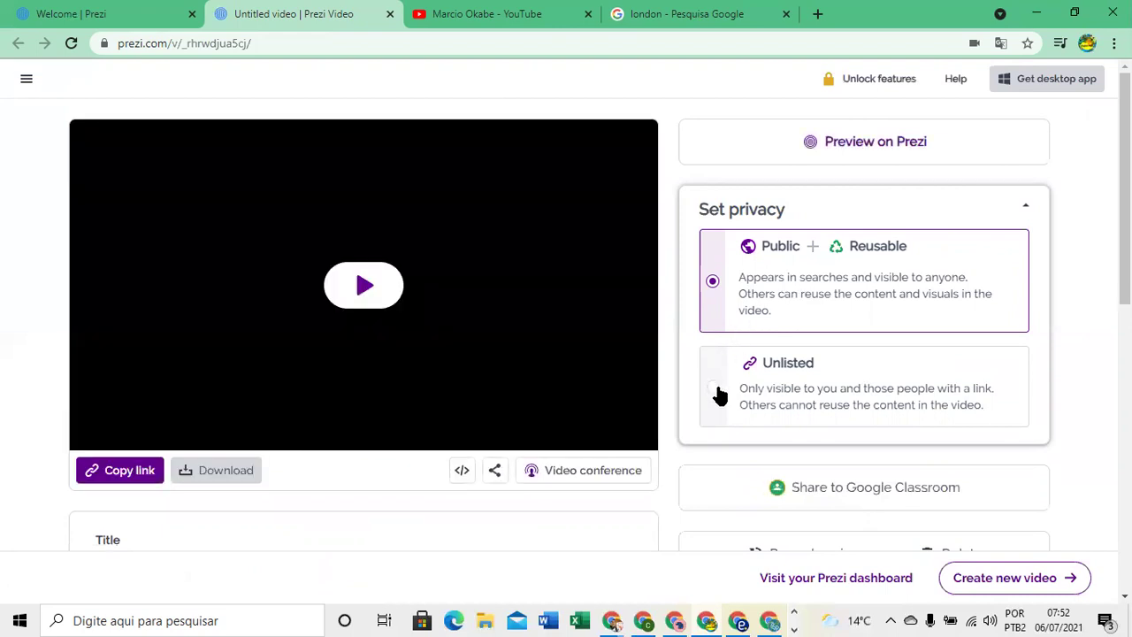
- Copy the video's share link, play and pause the video, then go to the dashboard
left_click(117, 475)
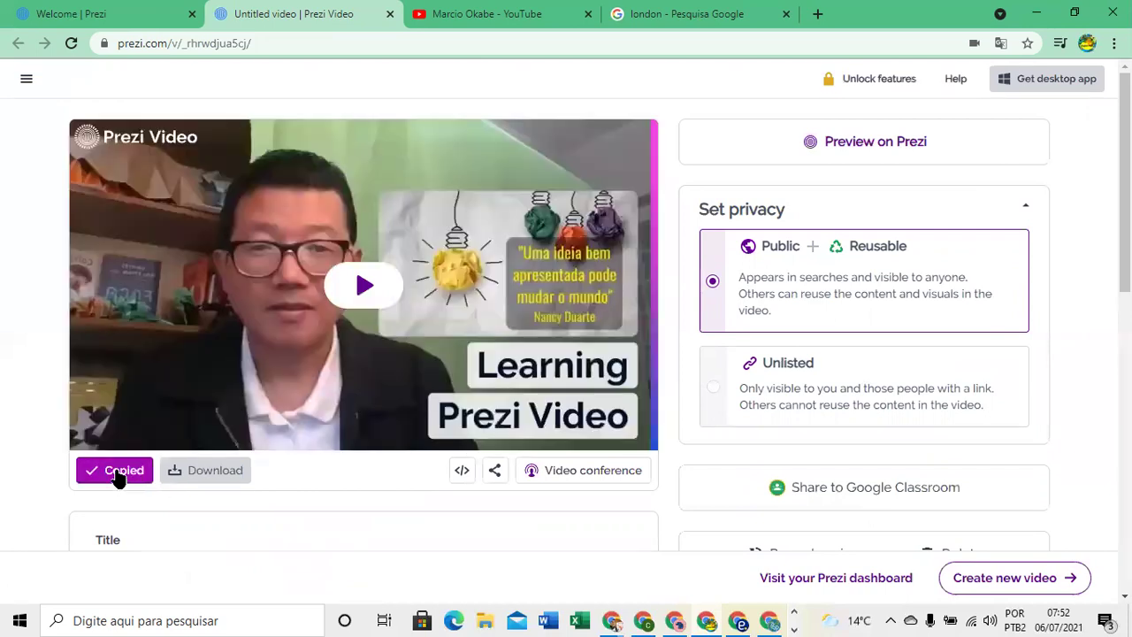
left_click(363, 292)
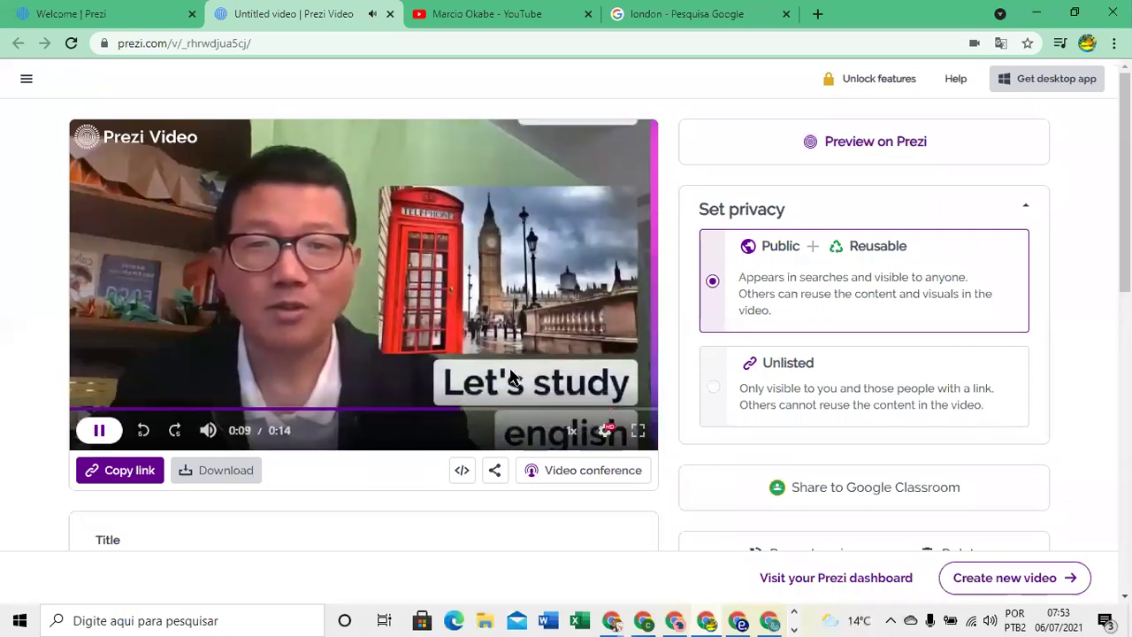
left_click(98, 432)
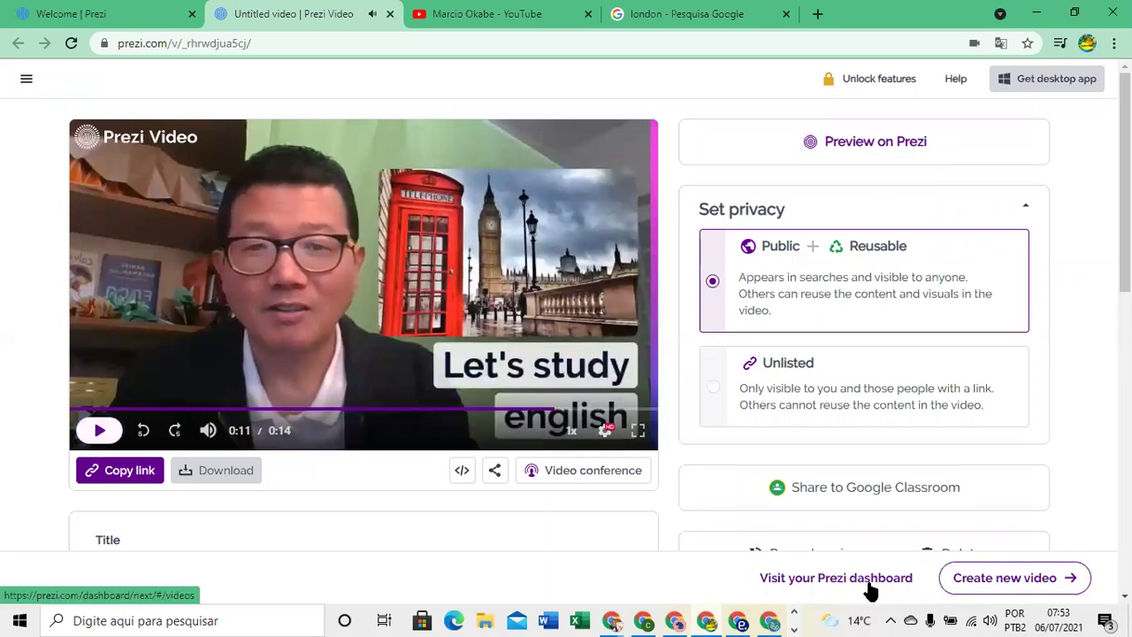
left_click(815, 584)
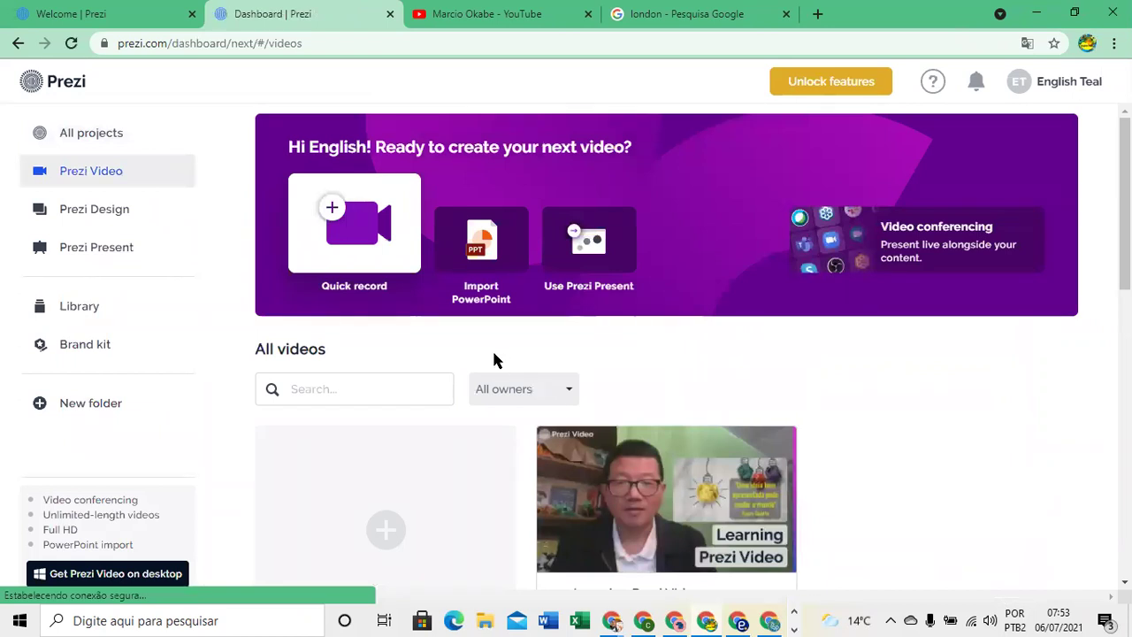
- Browse the dashboard's Prezi Present list, then the empty Prezi Design section
scroll(563, 299, "down", 2)
scroll(562, 299, "down", 2)
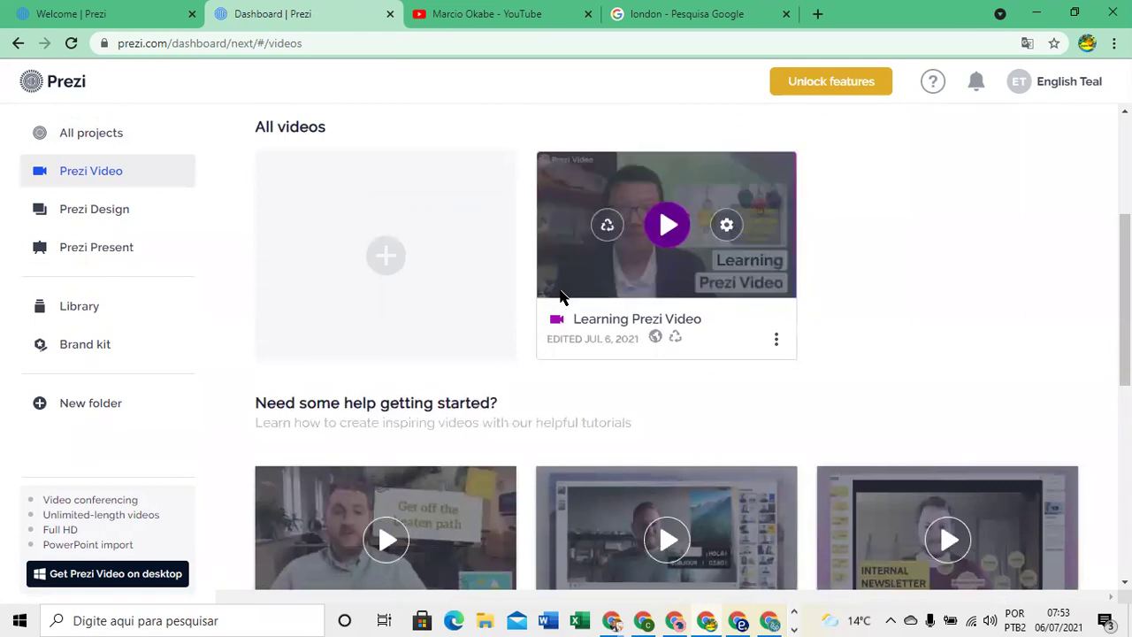
scroll(560, 295, "down", 3)
scroll(560, 290, "up", 5)
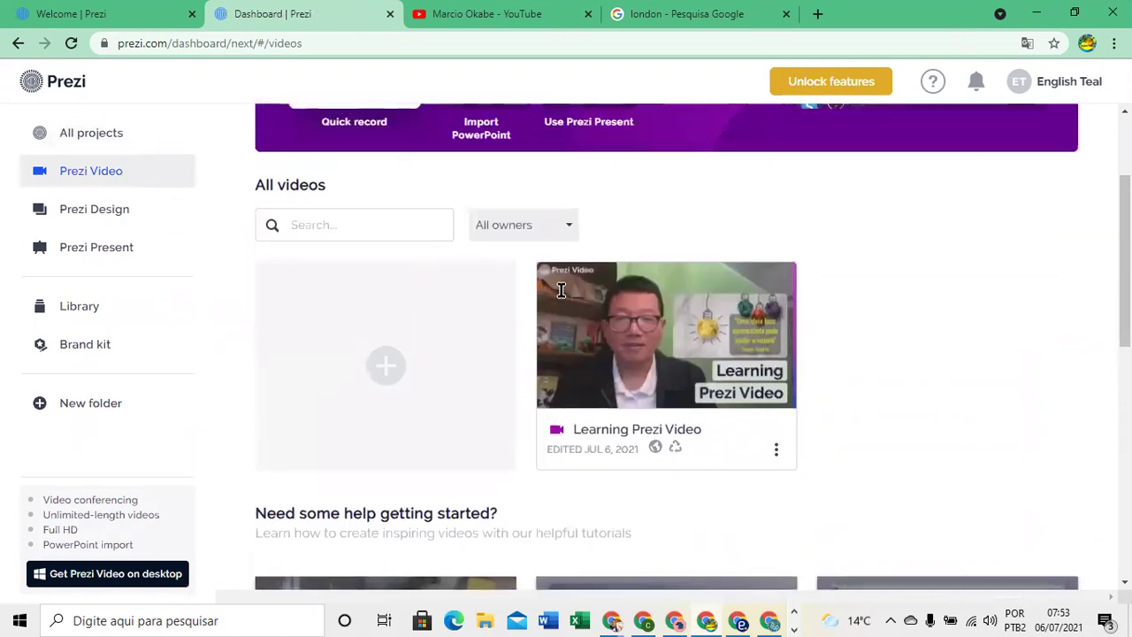
scroll(561, 290, "up", 2)
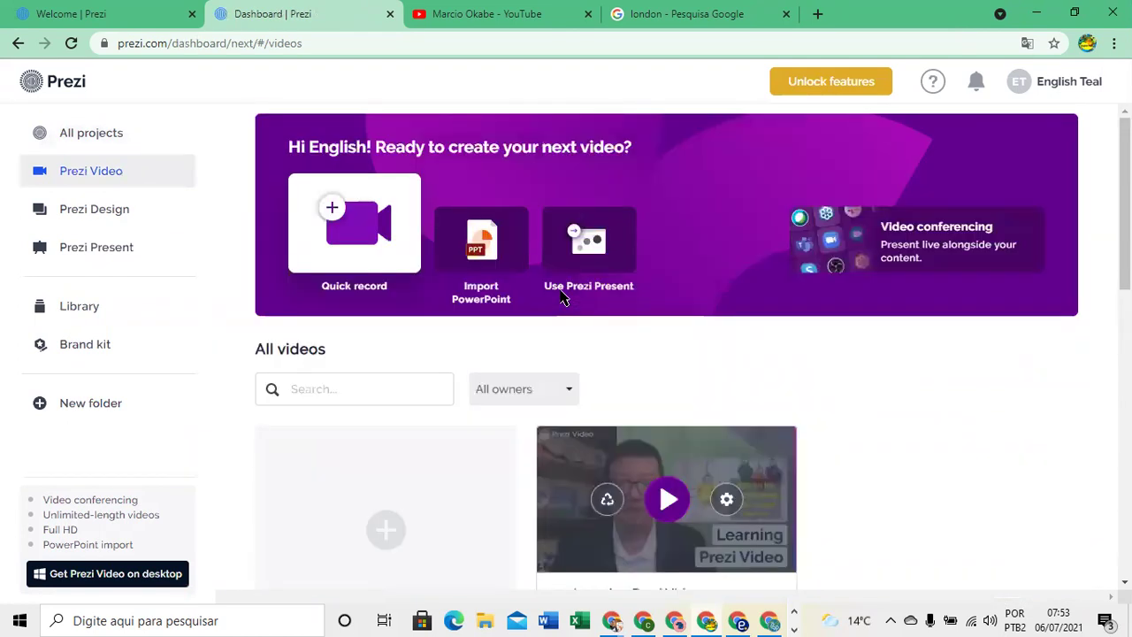
left_click(122, 253)
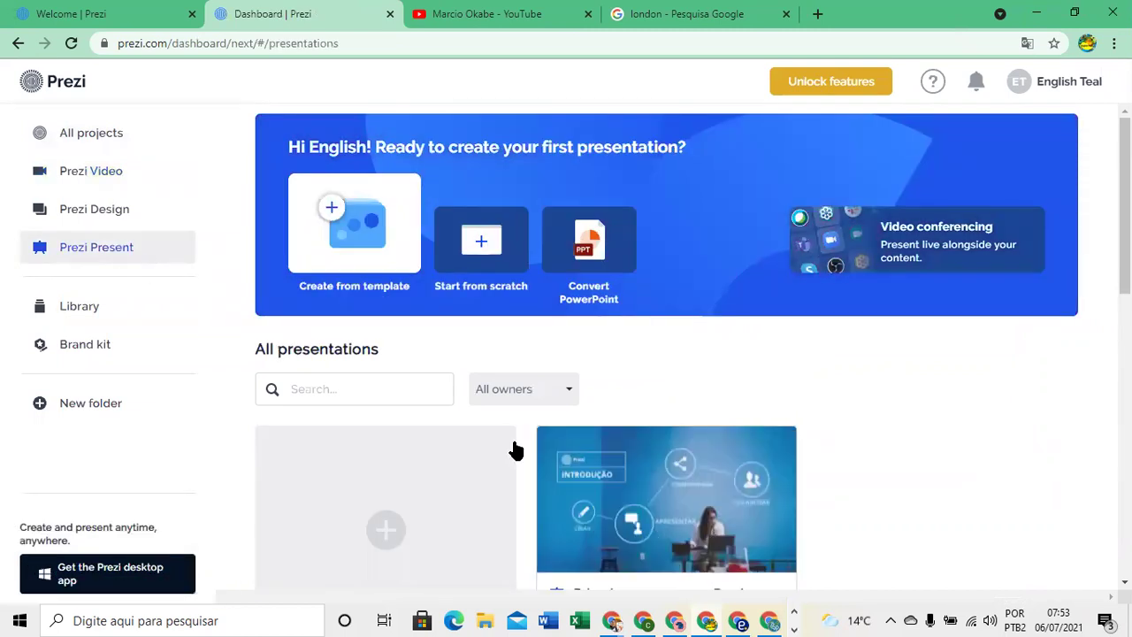
scroll(516, 451, "down", 1)
scroll(515, 450, "down", 2)
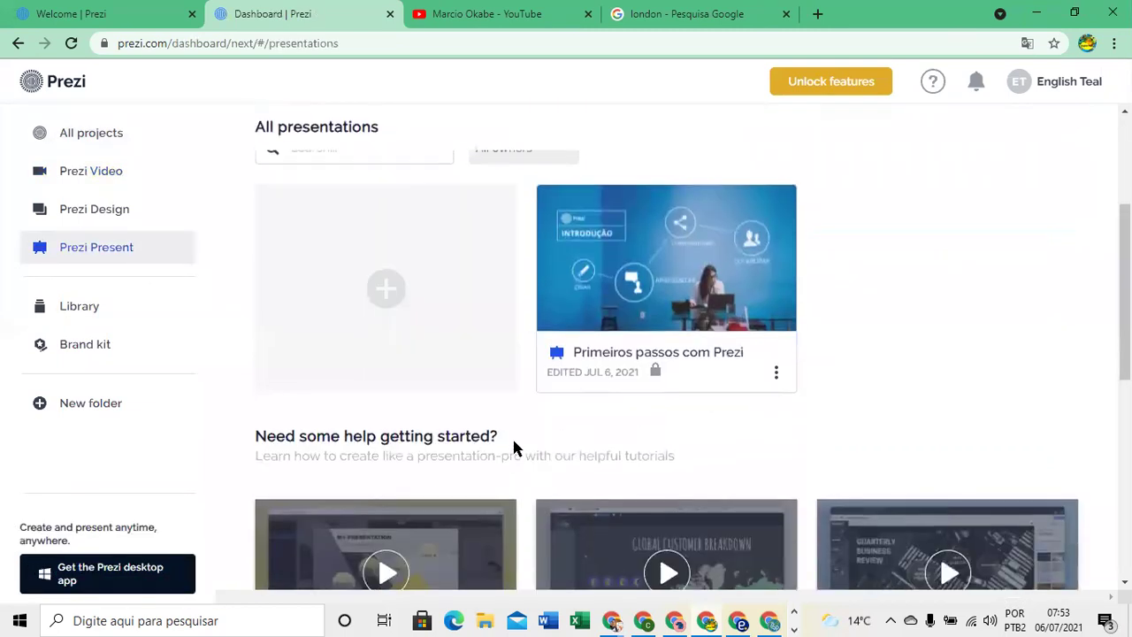
scroll(516, 451, "up", 3)
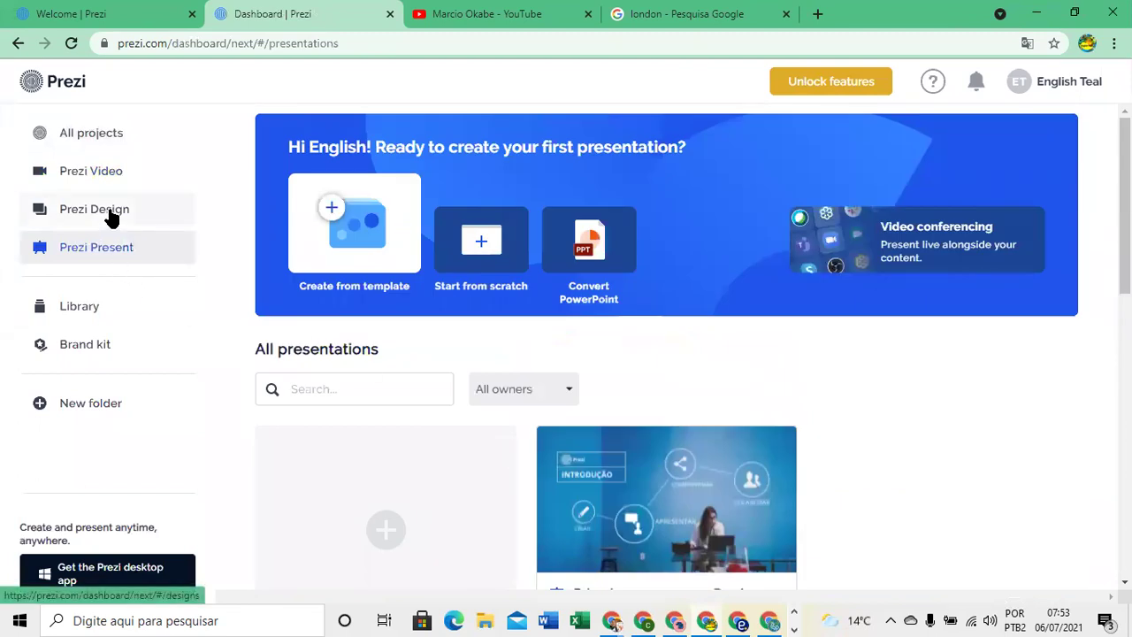
left_click(111, 218)
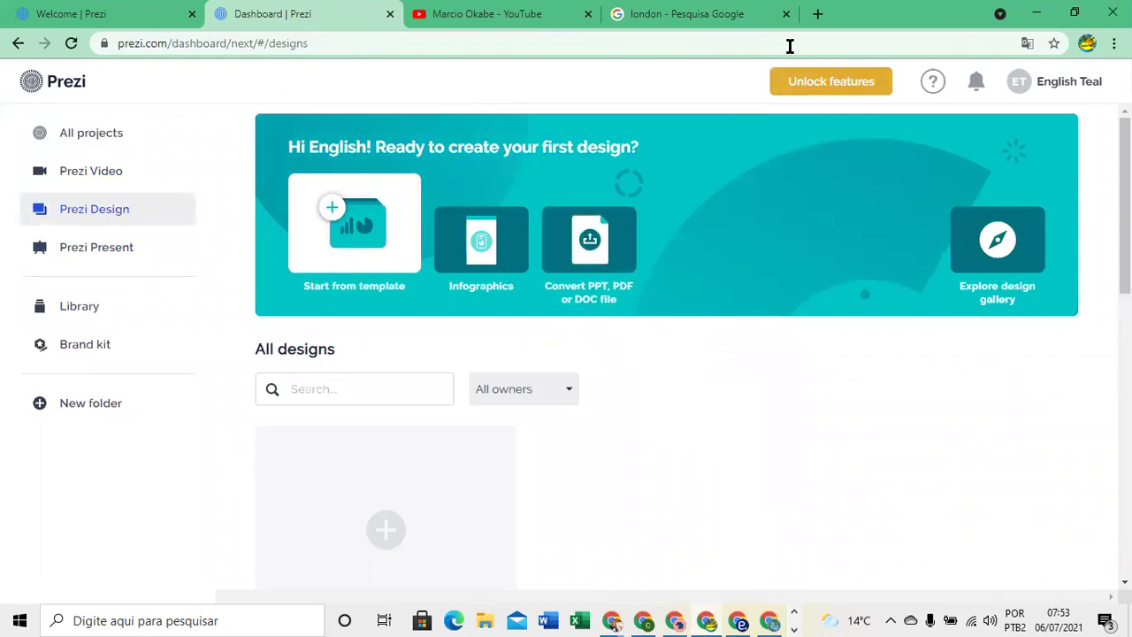
- Load Canva's homepage in a new tab and return to the Prezi dashboard
left_click(819, 15)
type("canva")
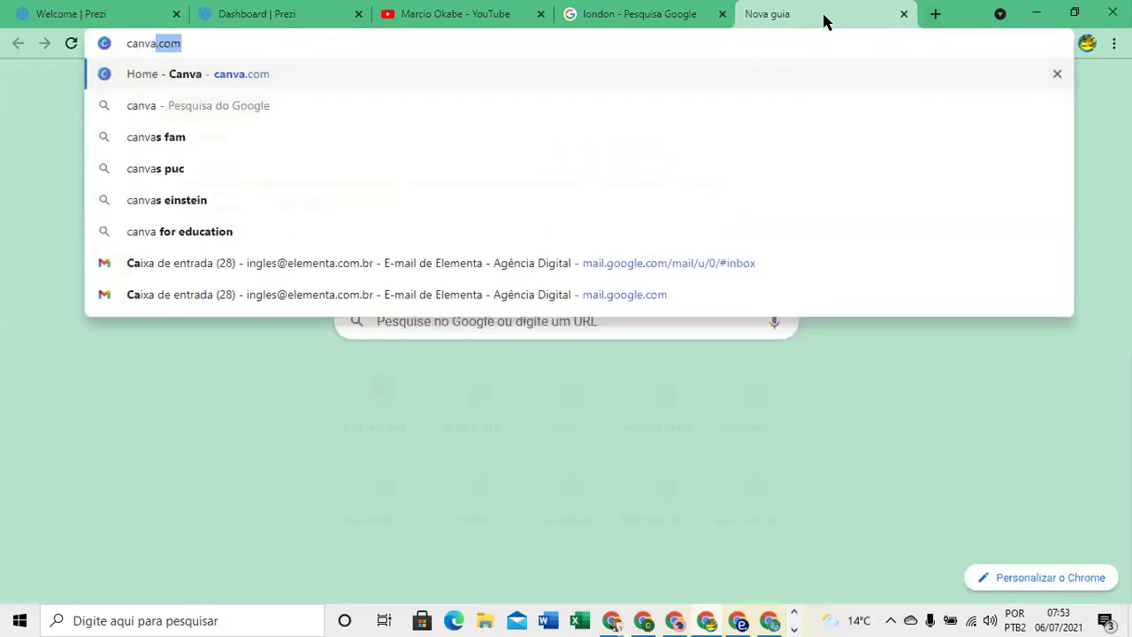
key("Return")
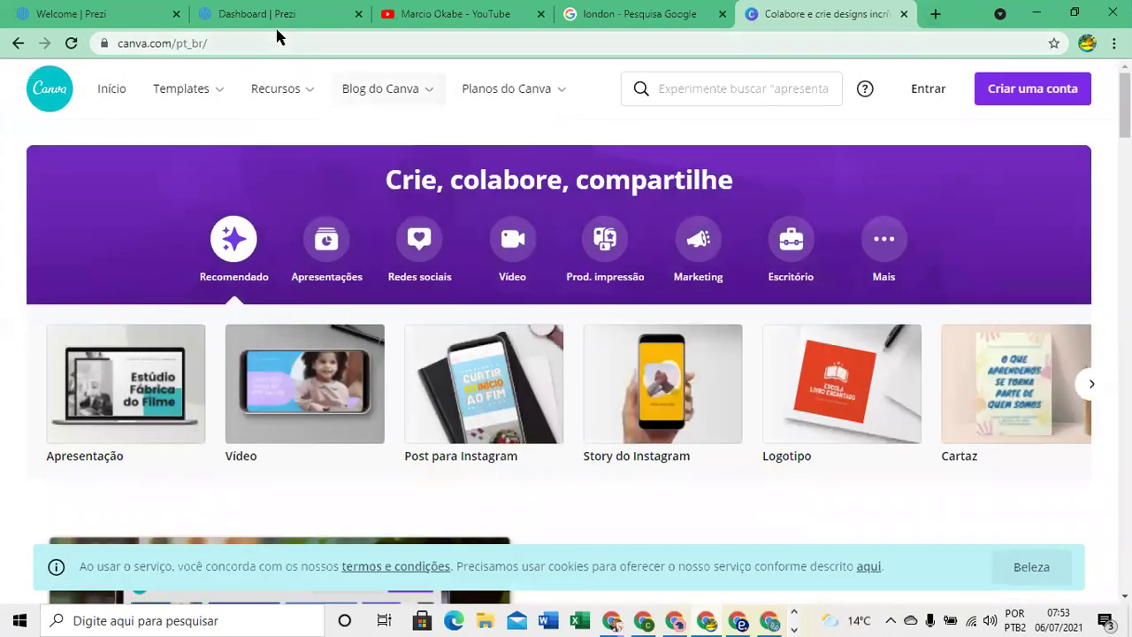
left_click(277, 25)
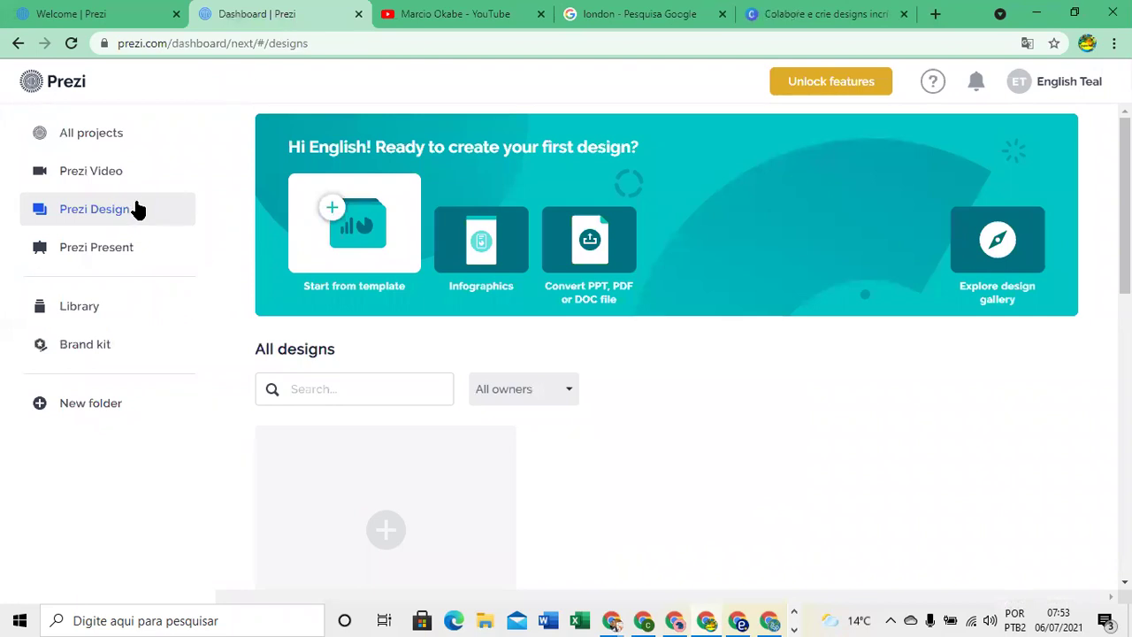
- Switch the dashboard sidebar to Prezi Present to list the existing presentation
left_click(115, 250)
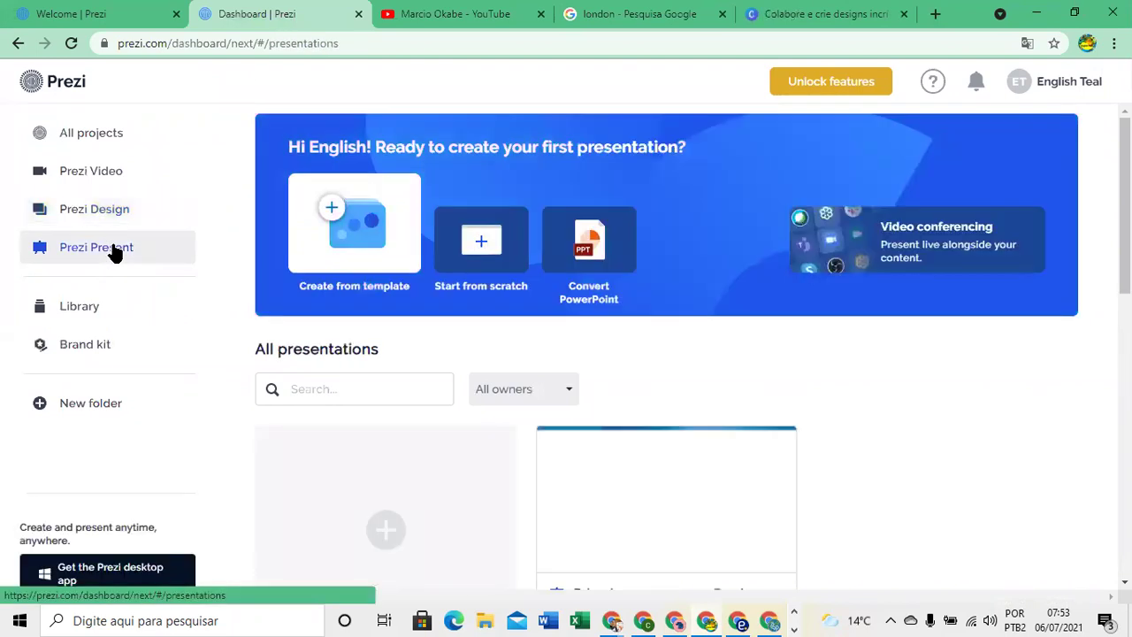